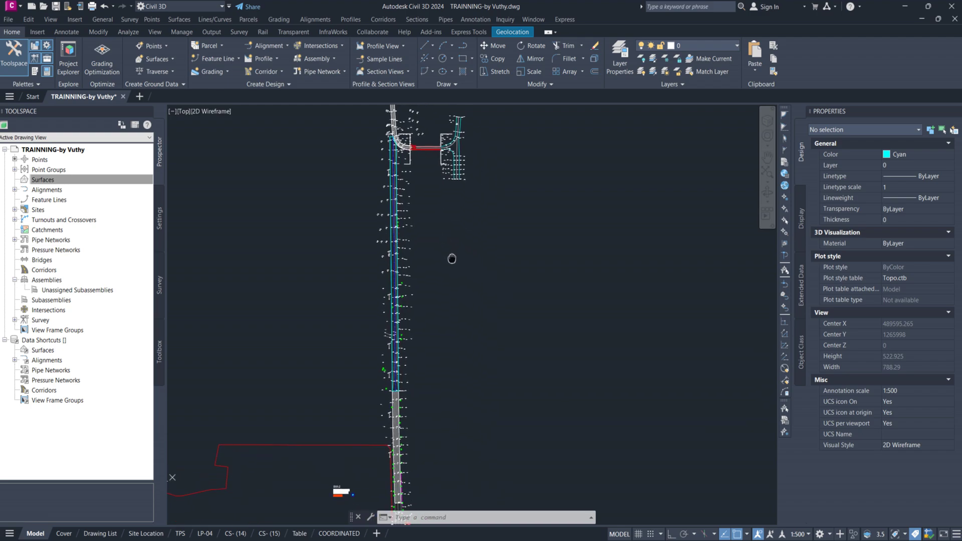
# Look over the road junction in the survey drawing and consult the Create Surface page of the PDF guide.
pyautogui.scroll(2, 393, 235)
pyautogui.scroll(-4, 418, 277)
pyautogui.scroll(4, 409, 151)
pyautogui.scroll(2, 411, 197)
pyautogui.moveTo(411, 197)
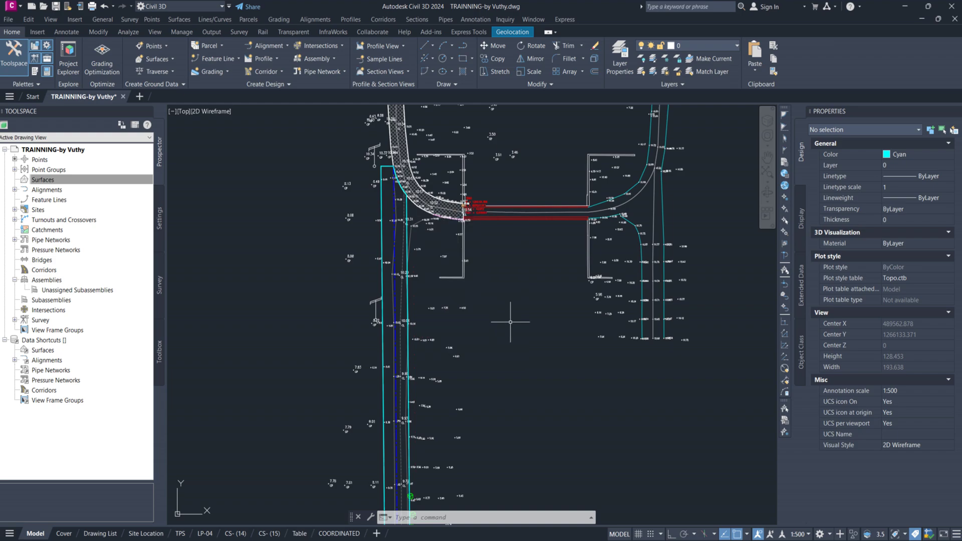
pyautogui.moveTo(510, 323); pyautogui.dragTo(494, 264, button='middle')
pyautogui.click(417, 540)
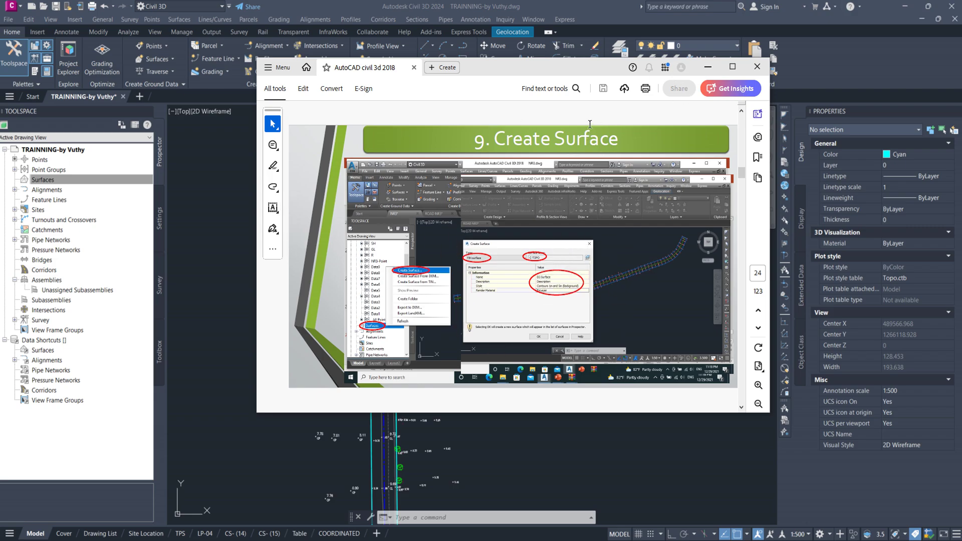
pyautogui.click(759, 72)
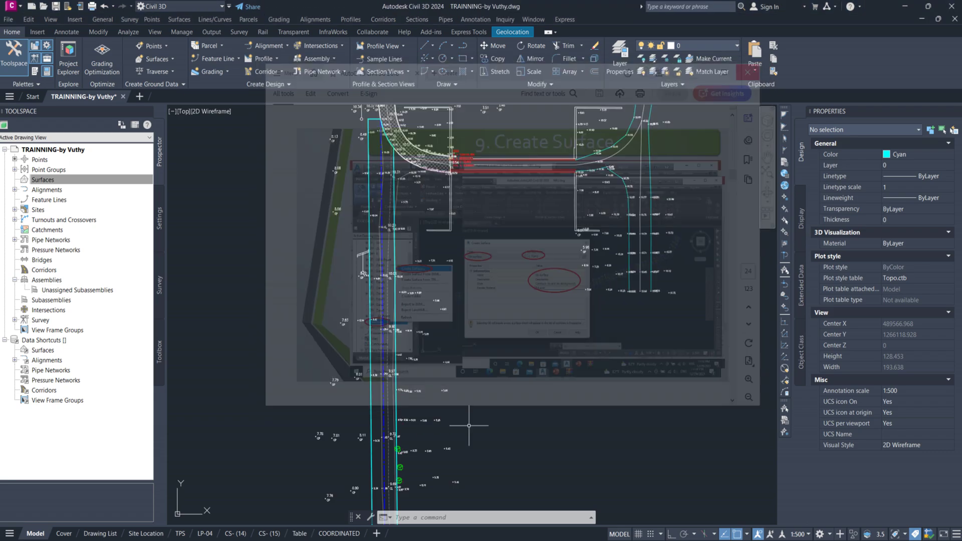
# Examine the survey points along the cyan-outlined road section down to its southern end at the hatched road.
pyautogui.moveTo(449, 367); pyautogui.dragTo(458, 212, button='middle')
pyautogui.moveTo(441, 411); pyautogui.dragTo(446, 338, button='middle')
pyautogui.scroll(2, 421, 386)
pyautogui.moveTo(374, 321); pyautogui.dragTo(368, 431, button='middle')
pyautogui.scroll(-5, 369, 431)
pyautogui.scroll(4, 352, 316)
pyautogui.moveTo(362, 260)
pyautogui.mouseDown(button='middle')
pyautogui.moveTo(352, 316)
pyautogui.moveTo(353, 206)
pyautogui.mouseUp(button='middle')
pyautogui.scroll(4, 470, 254)
pyautogui.scroll(-4, 471, 254)
pyautogui.moveTo(474, 344); pyautogui.dragTo(498, 178, button='middle')
pyautogui.moveTo(469, 374); pyautogui.dragTo(476, 168, button='middle')
pyautogui.moveTo(447, 270); pyautogui.dragTo(447, 106, button='middle')
pyautogui.scroll(6, 474, 477)
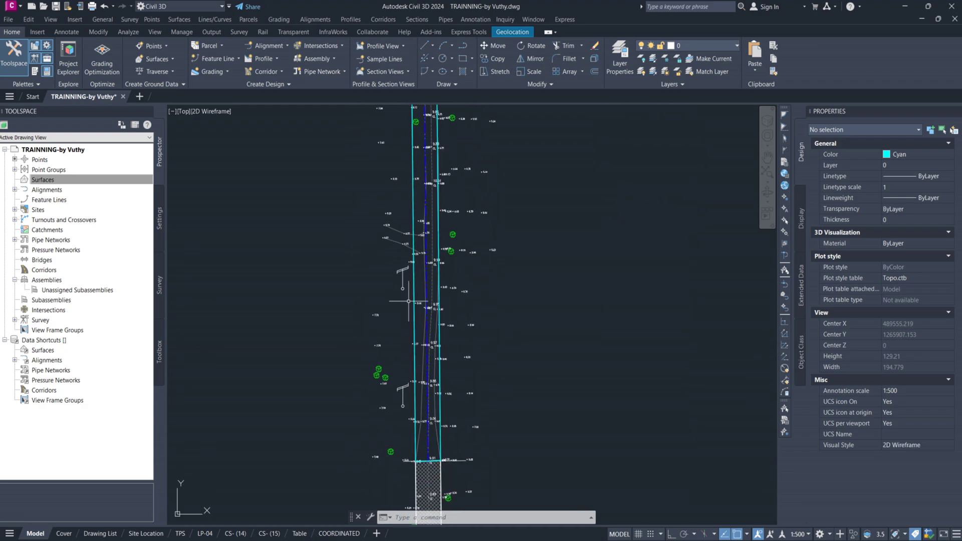
pyautogui.scroll(6, 348, 387)
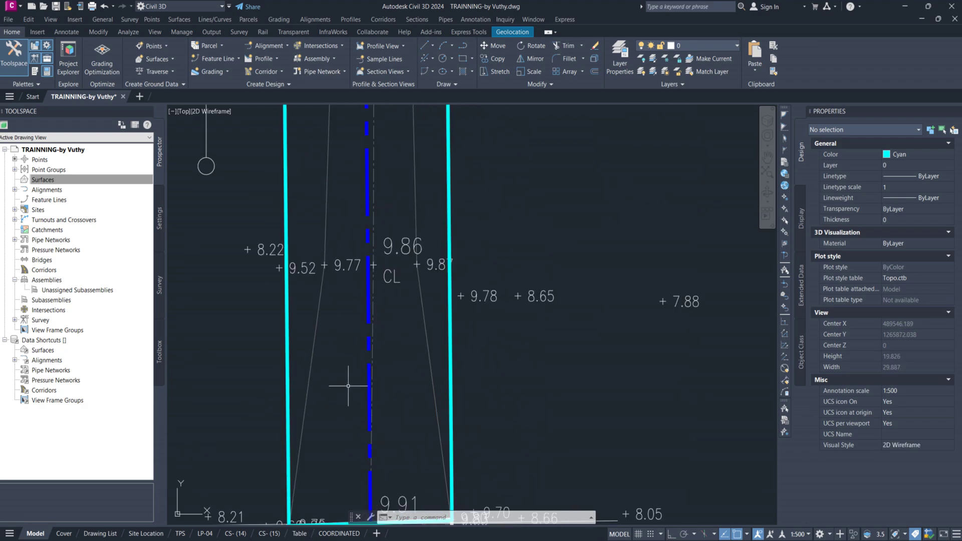
# Follow the blue dashed centreline north and examine the spot elevations around the curved hatched road at TBM3.
pyautogui.moveTo(386, 316); pyautogui.dragTo(434, 291, button='middle')
pyautogui.scroll(-4, 417, 293)
pyautogui.moveTo(425, 200); pyautogui.dragTo(427, 350, button='middle')
pyautogui.moveTo(433, 221)
pyautogui.mouseDown(button='middle')
pyautogui.moveTo(436, 377)
pyautogui.moveTo(426, 421)
pyautogui.moveTo(435, 473)
pyautogui.mouseUp(button='middle')
pyautogui.moveTo(430, 325); pyautogui.dragTo(423, 447, button='middle')
pyautogui.moveTo(437, 232)
pyautogui.mouseDown(button='middle')
pyautogui.moveTo(438, 446)
pyautogui.moveTo(422, 421)
pyautogui.mouseUp(button='middle')
pyautogui.moveTo(431, 217); pyautogui.dragTo(428, 384, button='middle')
pyautogui.moveTo(420, 201); pyautogui.dragTo(421, 359, button='middle')
pyautogui.moveTo(432, 231); pyautogui.dragTo(442, 350, button='middle')
pyautogui.scroll(-4, 442, 319)
pyautogui.moveTo(444, 220)
pyautogui.mouseDown(button='middle')
pyautogui.moveTo(439, 389)
pyautogui.moveTo(419, 401)
pyautogui.moveTo(414, 387)
pyautogui.mouseUp(button='middle')
pyautogui.scroll(4, 385, 159)
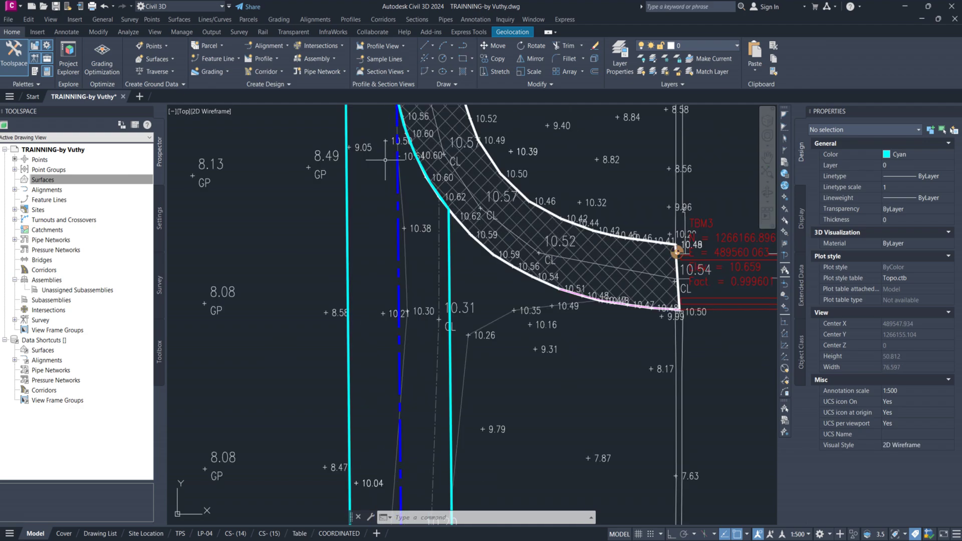
# Inspect where the cyan outline and blue centreline end against the hatched road in the south.
pyautogui.scroll(-4, 412, 201)
pyautogui.moveTo(404, 316); pyautogui.dragTo(420, 97, button='middle')
pyautogui.moveTo(429, 359); pyautogui.dragTo(438, 168, button='middle')
pyautogui.moveTo(431, 374)
pyautogui.mouseDown(button='middle')
pyautogui.moveTo(441, 123)
pyautogui.moveTo(443, 162)
pyautogui.mouseUp(button='middle')
pyautogui.moveTo(437, 393)
pyautogui.mouseDown(button='middle')
pyautogui.moveTo(435, 132)
pyautogui.moveTo(441, 208)
pyautogui.mouseUp(button='middle')
pyautogui.moveTo(445, 368); pyautogui.dragTo(449, 216, button='middle')
pyautogui.scroll(10, 464, 301)
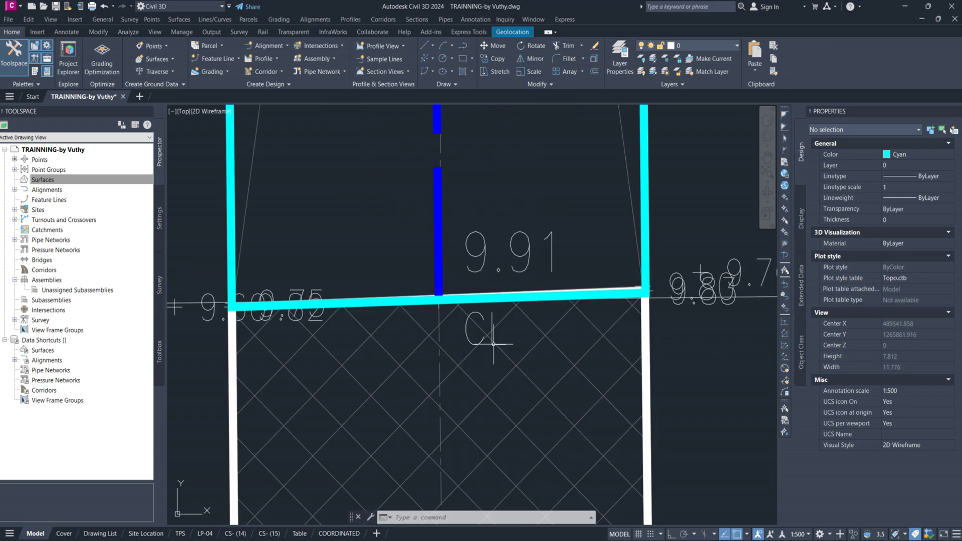
pyautogui.scroll(-14, 411, 270)
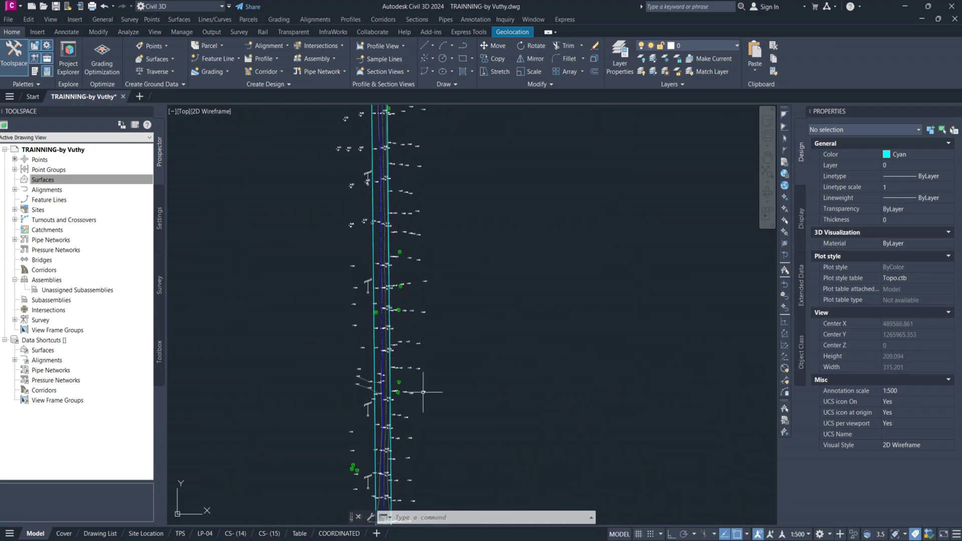
# Compare both ends of the cyan-outlined road section, checking where its northern corner meets the curved hatched road.
pyautogui.scroll(5, 496, 151)
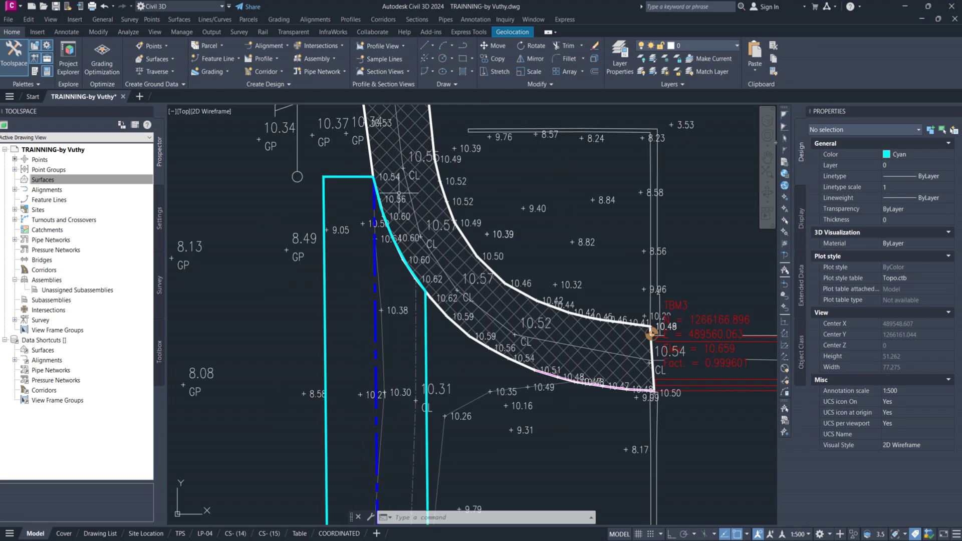
pyautogui.scroll(-6, 396, 186)
pyautogui.moveTo(419, 461); pyautogui.dragTo(428, 150, button='middle')
pyautogui.moveTo(448, 291)
pyautogui.mouseDown(button='middle')
pyautogui.moveTo(446, 186)
pyautogui.moveTo(415, 207)
pyautogui.moveTo(389, 376)
pyautogui.mouseUp(button='middle')
pyautogui.scroll(4, 407, 190)
pyautogui.scroll(-4, 406, 190)
pyautogui.scroll(6, 399, 278)
pyautogui.scroll(-4, 388, 376)
pyautogui.moveTo(388, 376); pyautogui.dragTo(389, 380, button='middle')
pyautogui.moveTo(429, 118); pyautogui.dragTo(457, 288, button='middle')
pyautogui.moveTo(441, 135); pyautogui.dragTo(419, 330, button='middle')
pyautogui.scroll(8, 409, 218)
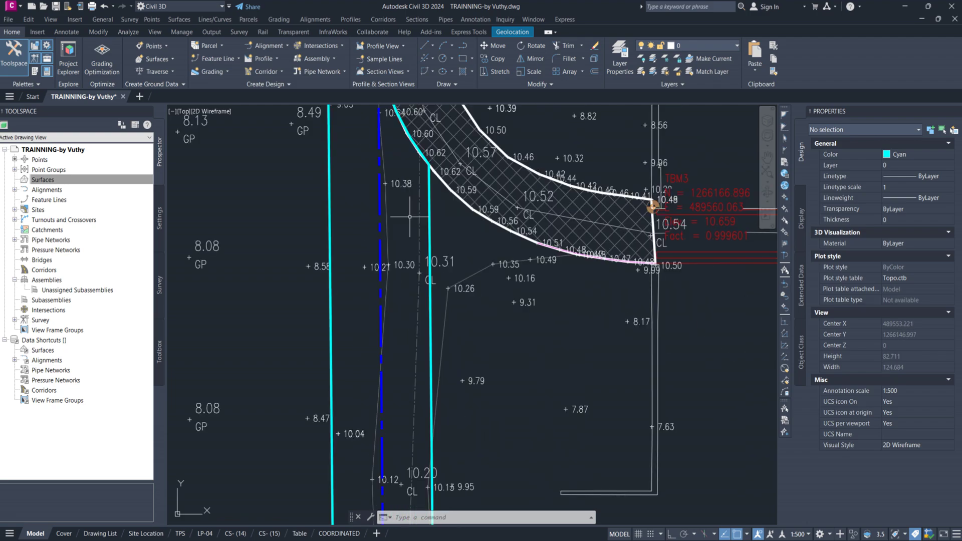
pyautogui.moveTo(402, 160); pyautogui.dragTo(401, 325, button='middle')
pyautogui.scroll(4, 384, 205)
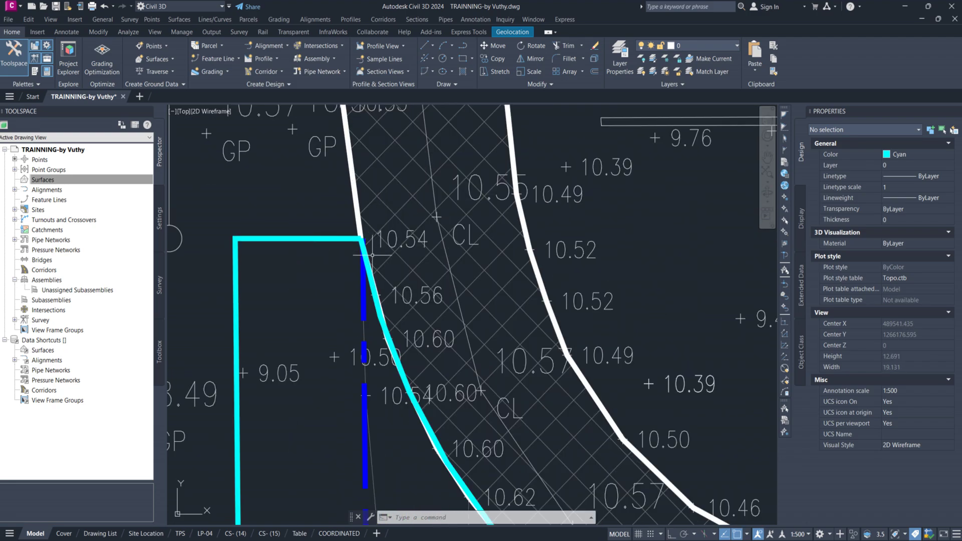
pyautogui.scroll(4, 377, 254)
pyautogui.scroll(-5, 263, 200)
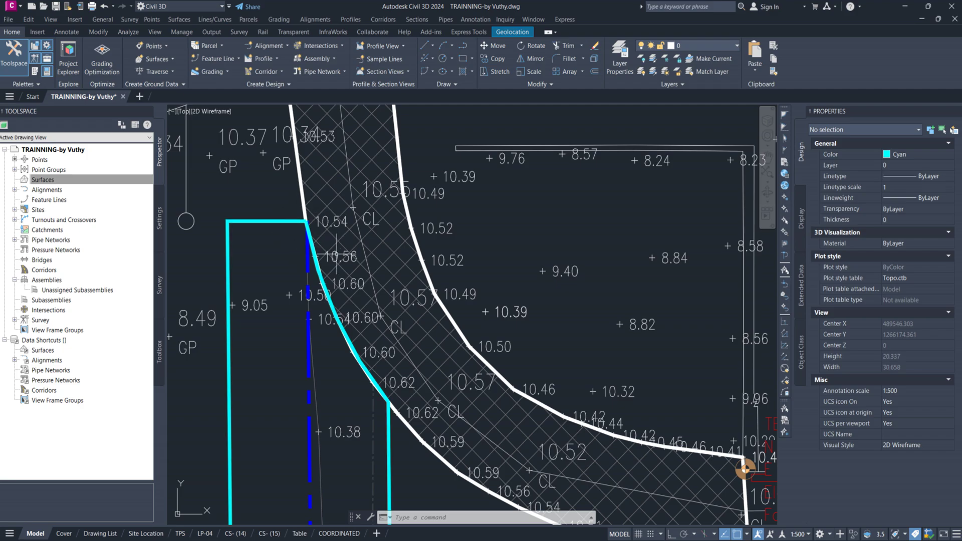
pyautogui.scroll(2, 406, 299)
pyautogui.scroll(-2, 478, 258)
pyautogui.moveTo(467, 340); pyautogui.dragTo(480, 199, button='middle')
pyautogui.scroll(-2, 461, 236)
pyautogui.moveTo(532, 353); pyautogui.dragTo(524, 224, button='middle')
pyautogui.moveTo(493, 330); pyautogui.dragTo(486, 151, button='middle')
pyautogui.moveTo(474, 426); pyautogui.dragTo(464, 201, button='middle')
pyautogui.scroll(-2, 456, 242)
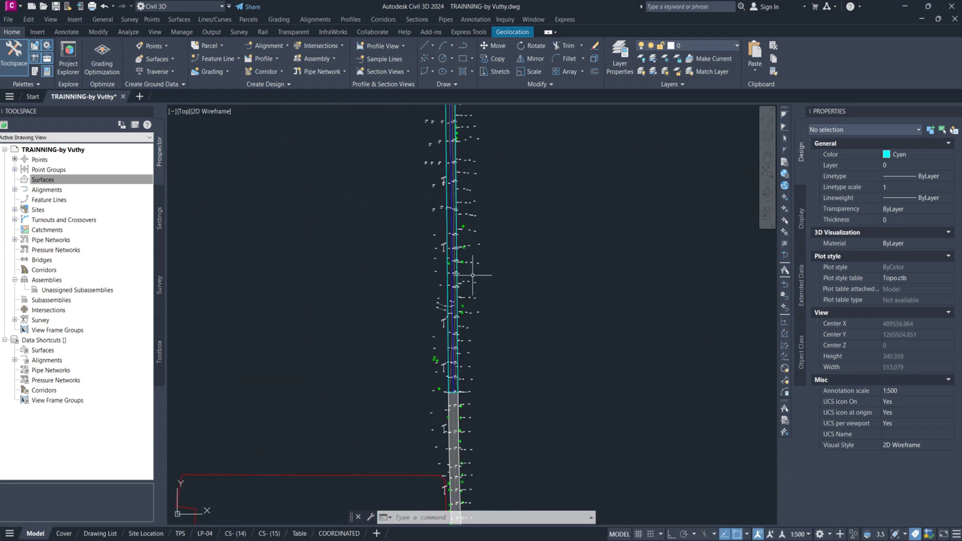
pyautogui.scroll(2, 473, 274)
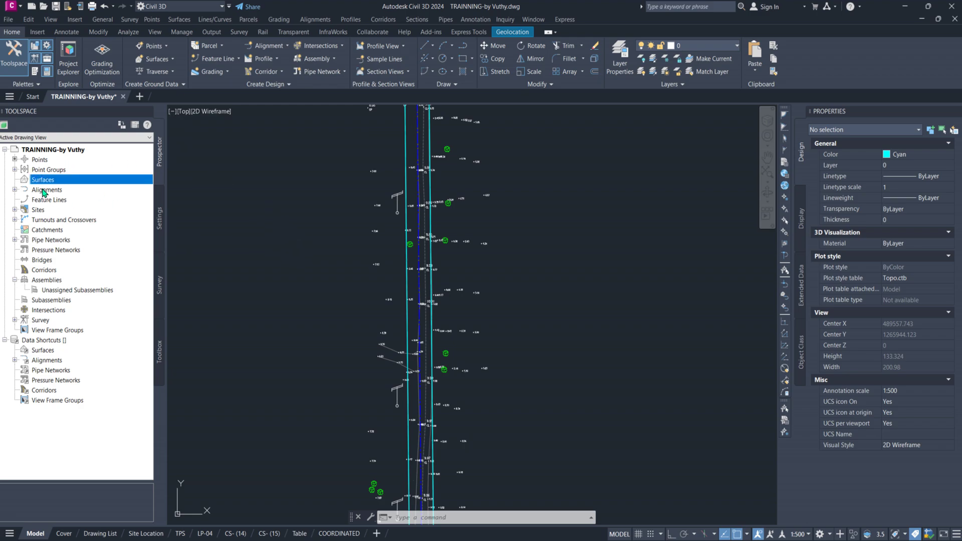
# Create a TIN surface named EG, keeping the Existing Surface layer and style.
pyautogui.rightClick(57, 184)
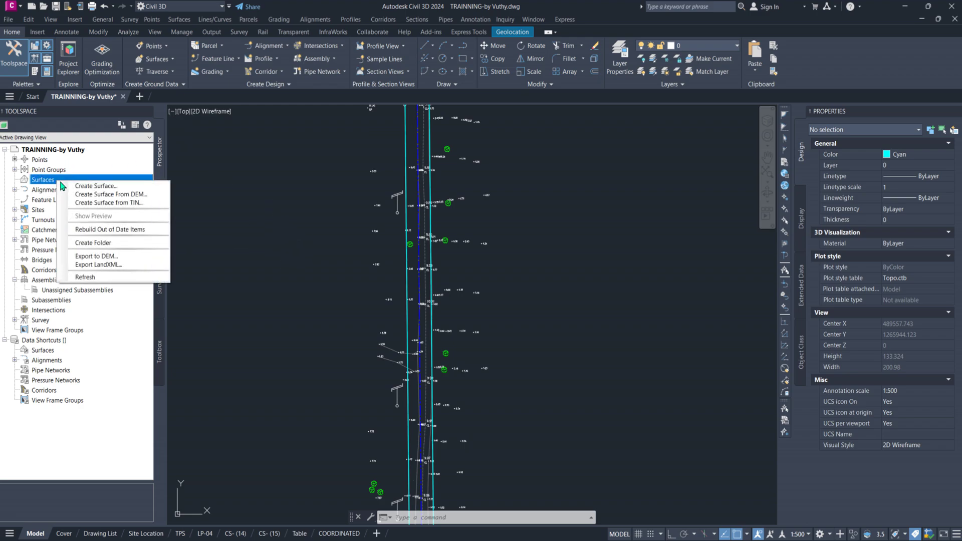
pyautogui.click(84, 187)
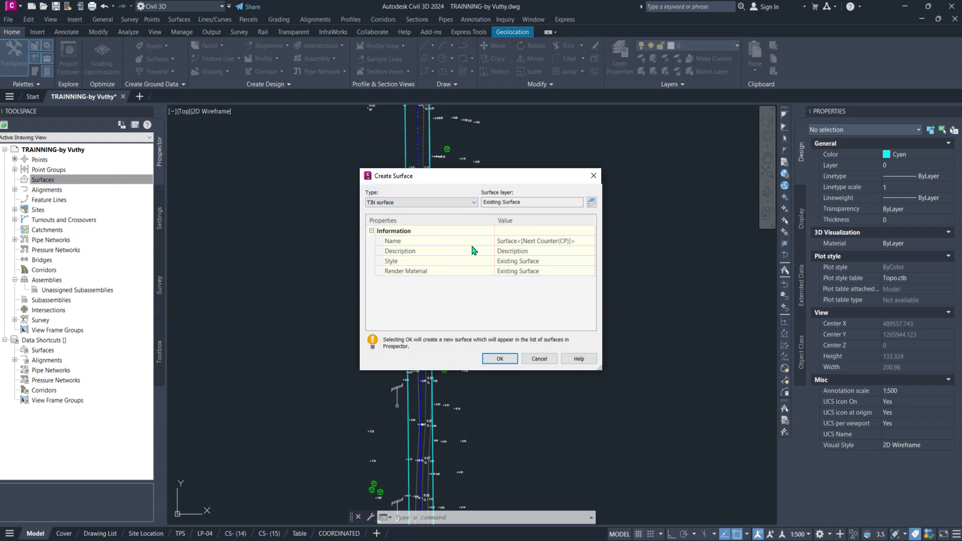
pyautogui.click(550, 246)
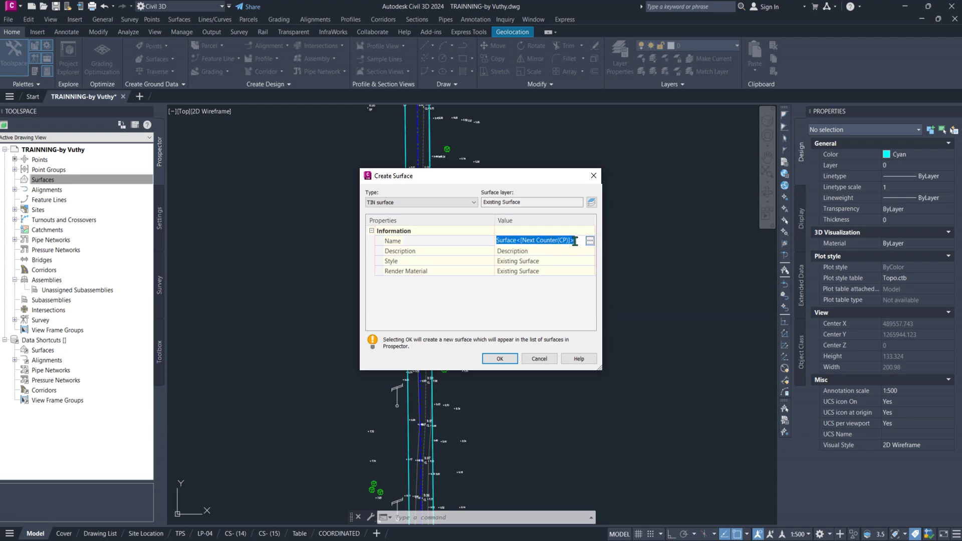
pyautogui.press('BackSpace')
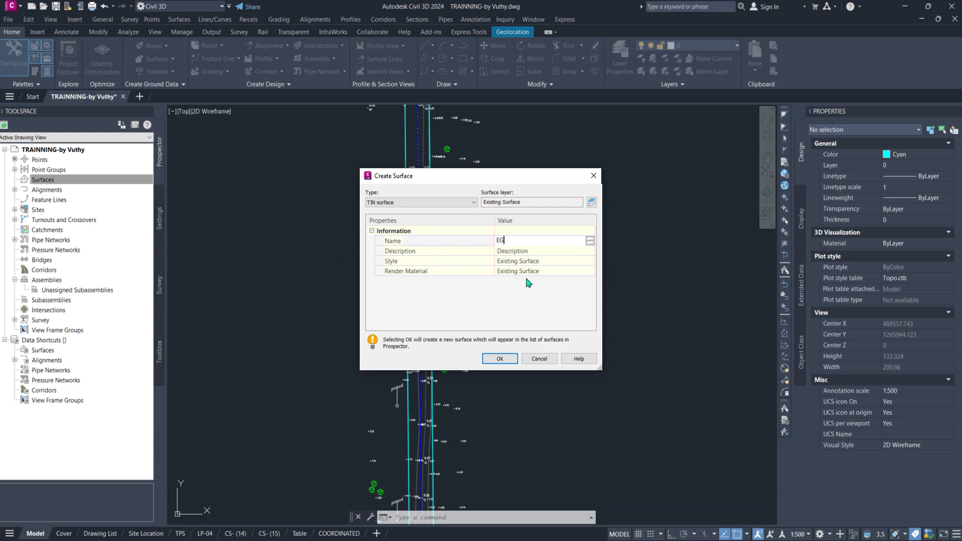
pyautogui.click(499, 359)
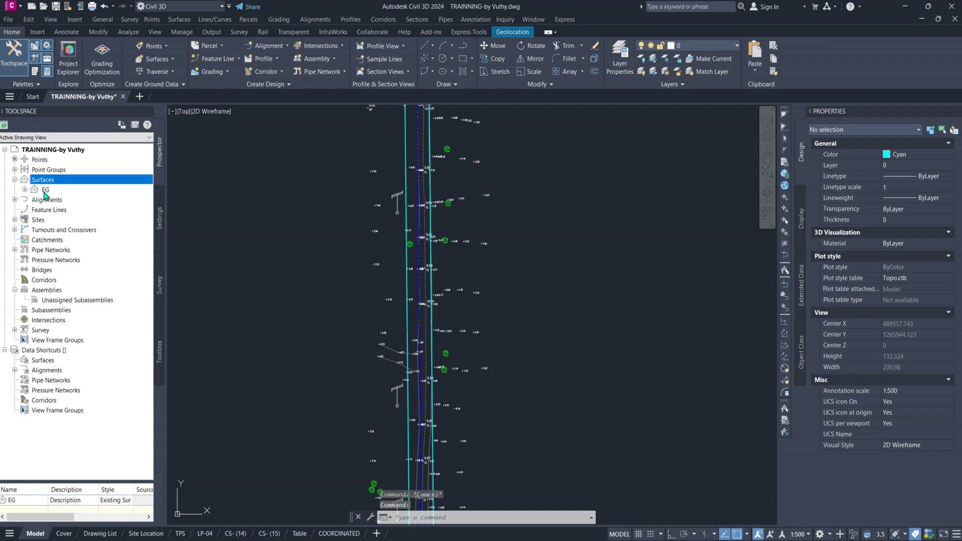
# Add the Existing Point point group to the EG surface's definition.
pyautogui.click(24, 190)
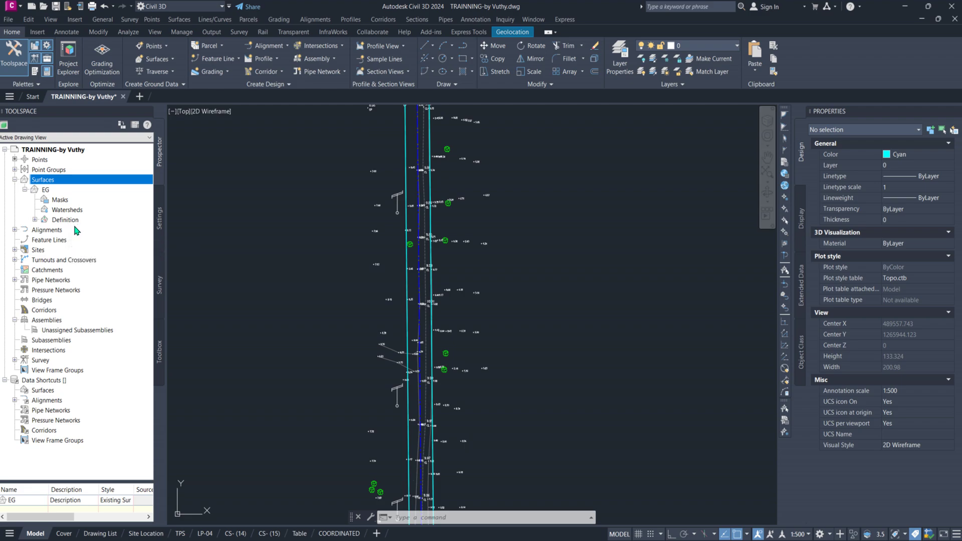
pyautogui.click(34, 220)
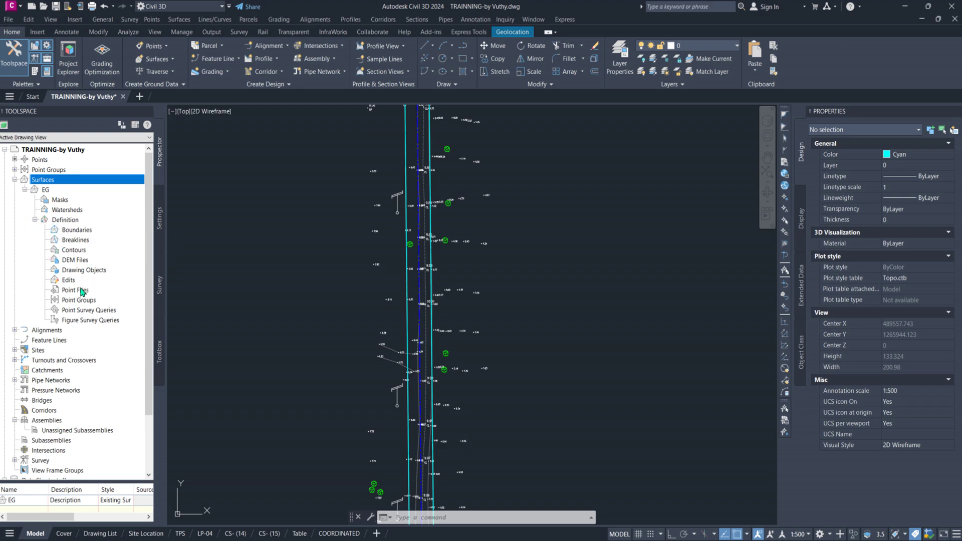
pyautogui.click(79, 302)
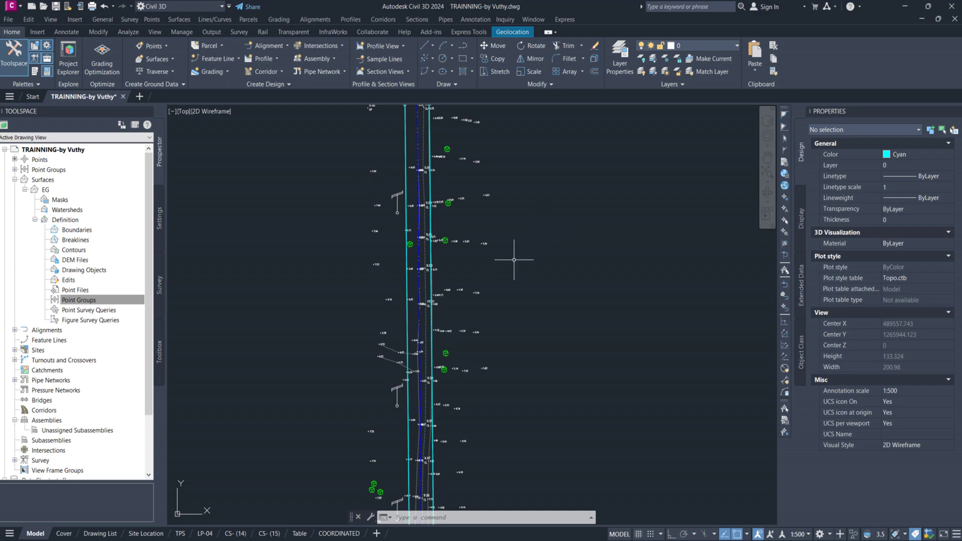
pyautogui.scroll(5, 488, 233)
pyautogui.rightClick(83, 301)
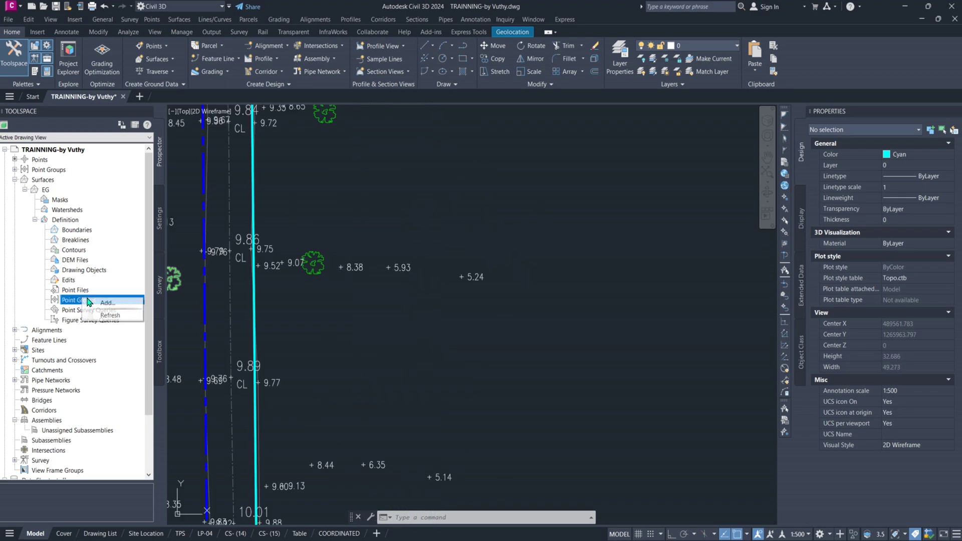
pyautogui.click(108, 301)
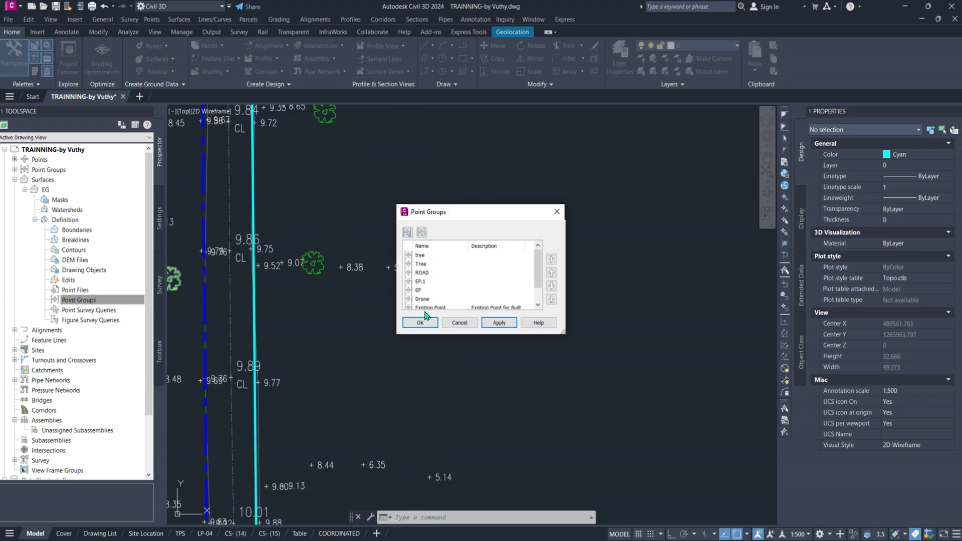
pyautogui.moveTo(539, 281); pyautogui.dragTo(542, 293)
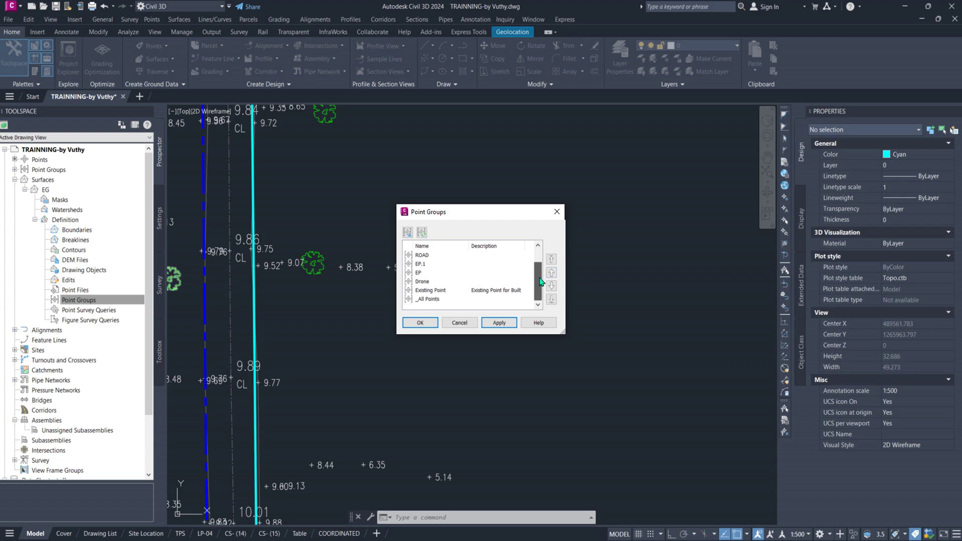
pyautogui.click(449, 292)
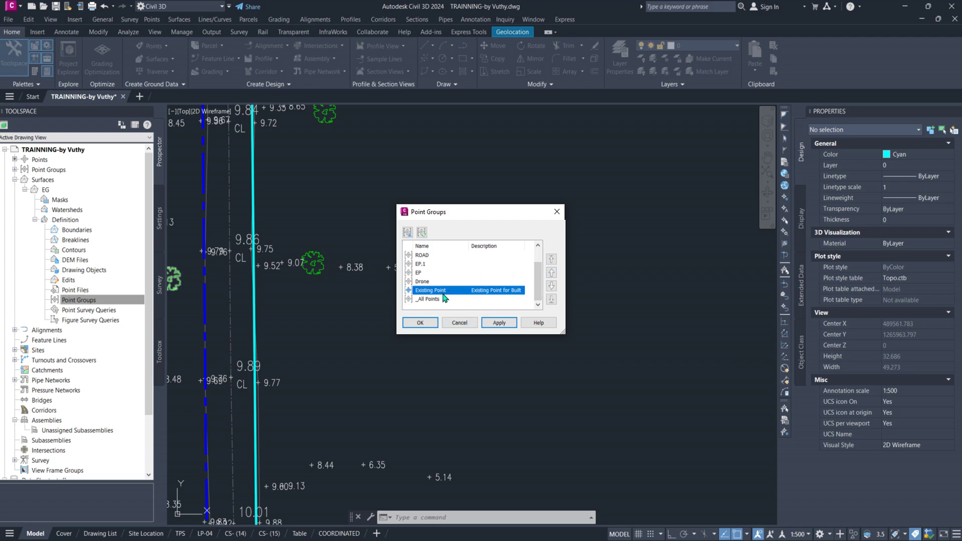
pyautogui.scroll(1, 437, 276)
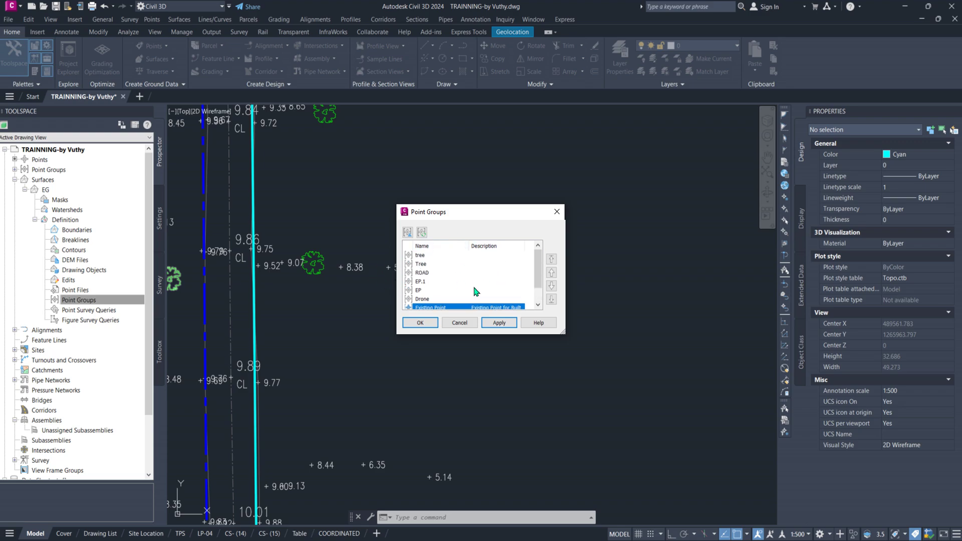
pyautogui.scroll(-1, 466, 288)
pyautogui.scroll(1, 425, 265)
pyautogui.scroll(-1, 423, 281)
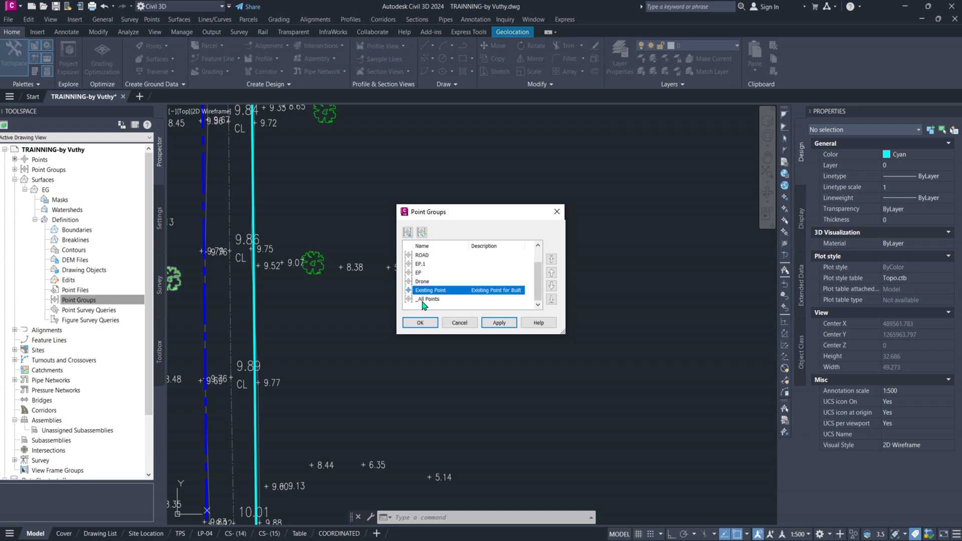
pyautogui.click(448, 255)
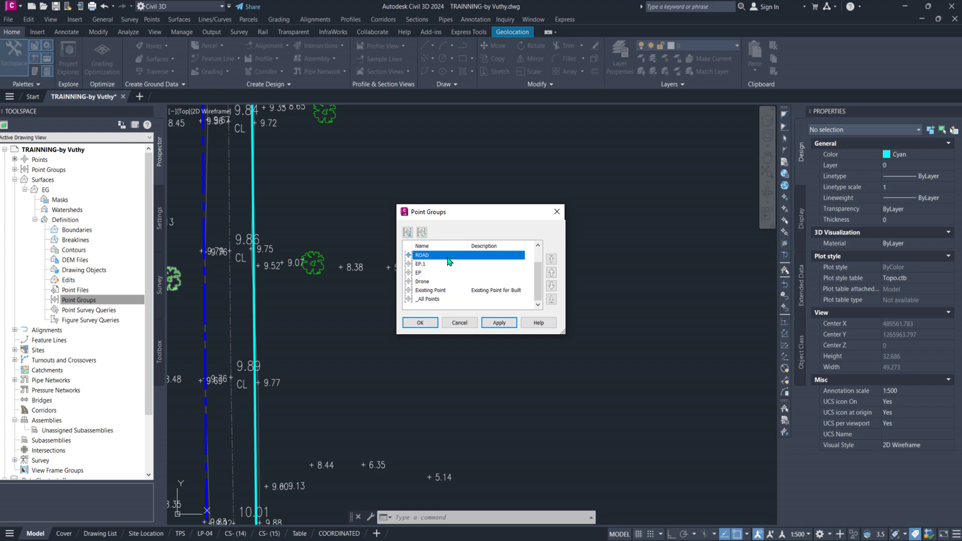
pyautogui.click(431, 291)
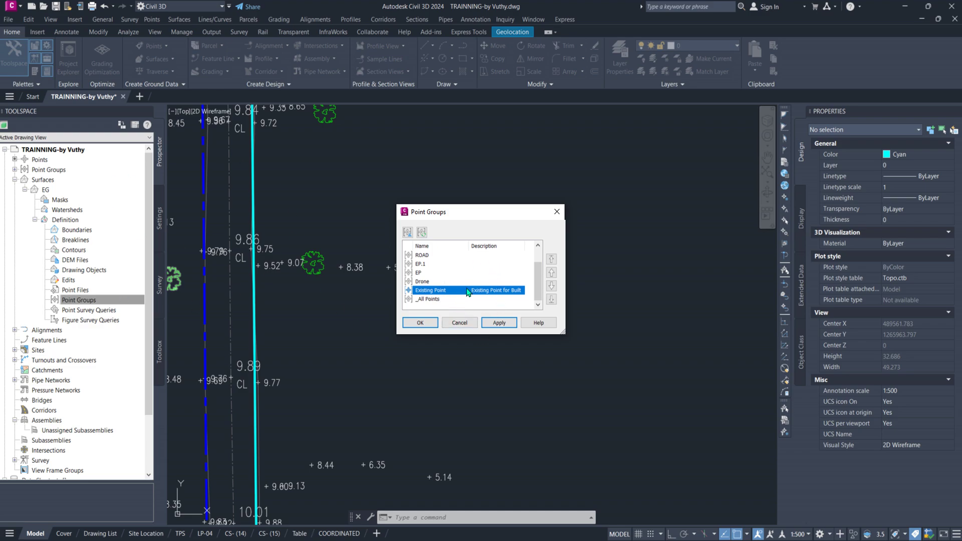
pyautogui.click(420, 324)
# Examine the EG surface's contours along the whole length of the road.
pyautogui.scroll(-6, 436, 272)
pyautogui.scroll(-4, 435, 272)
pyautogui.scroll(2, 481, 260)
pyautogui.scroll(-2, 528, 253)
pyautogui.scroll(5, 425, 391)
pyautogui.moveTo(399, 209); pyautogui.dragTo(397, 280, button='middle')
pyautogui.moveTo(420, 168); pyautogui.dragTo(392, 342, button='middle')
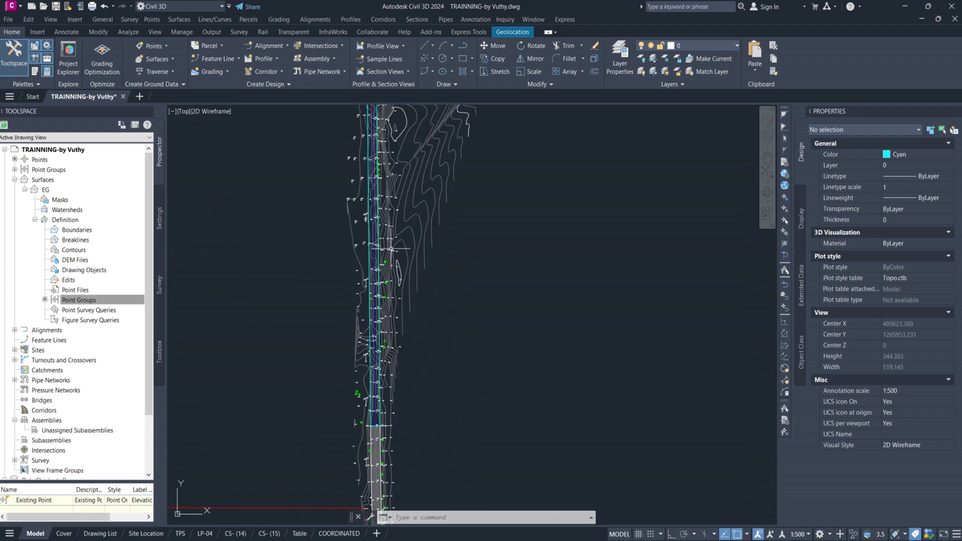
pyautogui.moveTo(391, 246); pyautogui.dragTo(385, 317, button='middle')
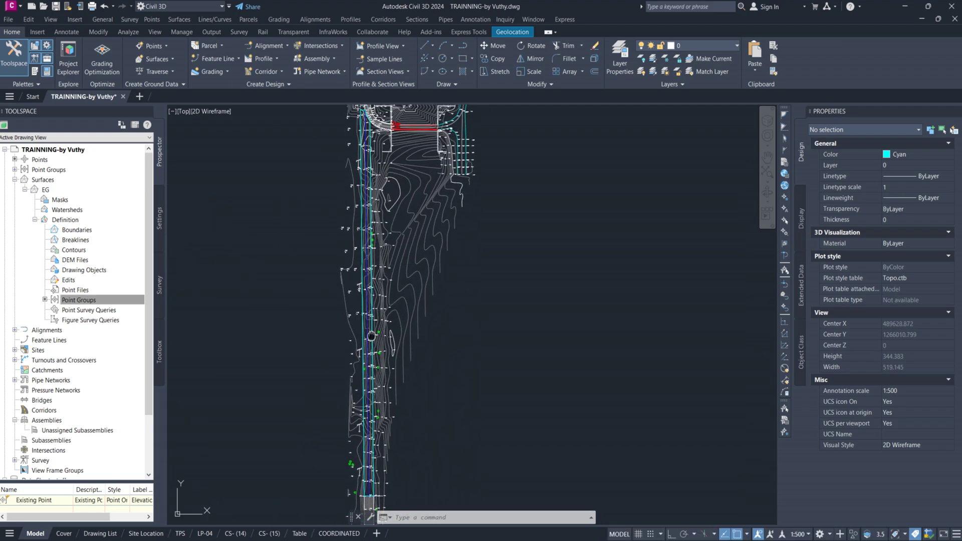
pyautogui.scroll(4, 368, 334)
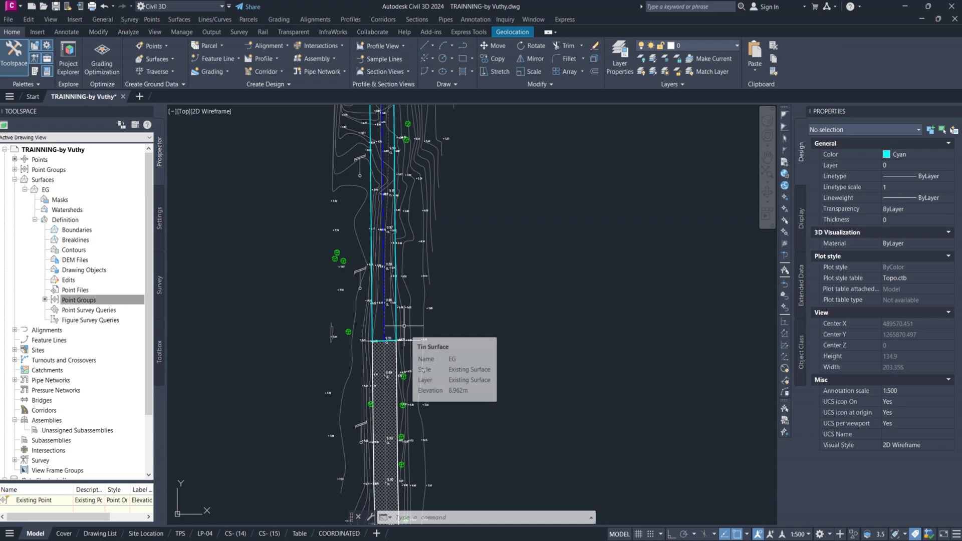
# Inspect the contours around the red crossing near TBM3 and read the EG surface's elevation among the GP points north of it.
pyautogui.scroll(-2, 414, 380)
pyautogui.scroll(6, 414, 379)
pyautogui.moveTo(343, 340); pyautogui.dragTo(326, 506, button='middle')
pyautogui.moveTo(357, 217)
pyautogui.mouseDown(button='middle')
pyautogui.moveTo(343, 359)
pyautogui.moveTo(320, 359)
pyautogui.mouseUp(button='middle')
pyautogui.scroll(2, 302, 250)
pyautogui.moveTo(286, 271)
pyautogui.mouseDown(button='middle')
pyautogui.moveTo(301, 350)
pyautogui.moveTo(326, 307)
pyautogui.mouseUp(button='middle')
pyautogui.scroll(2, 328, 228)
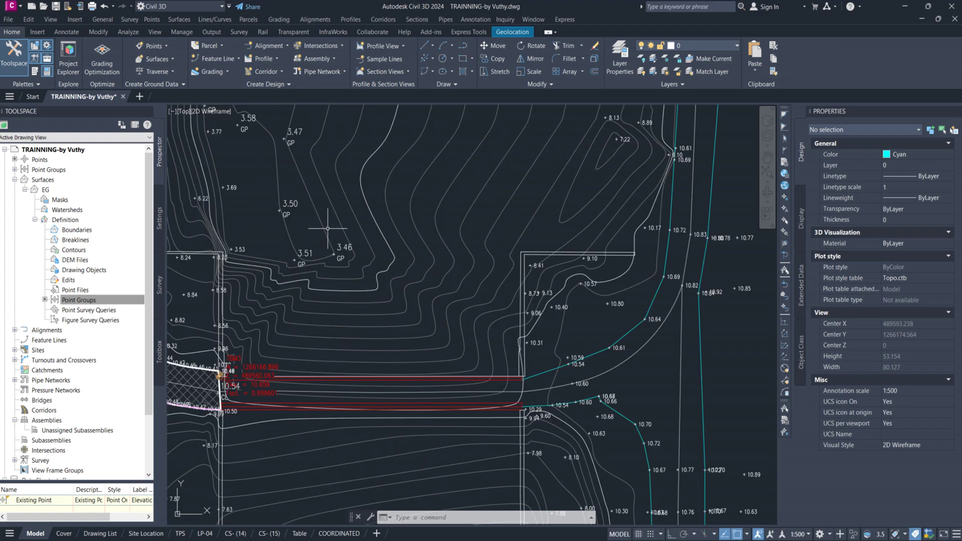
pyautogui.moveTo(328, 228)
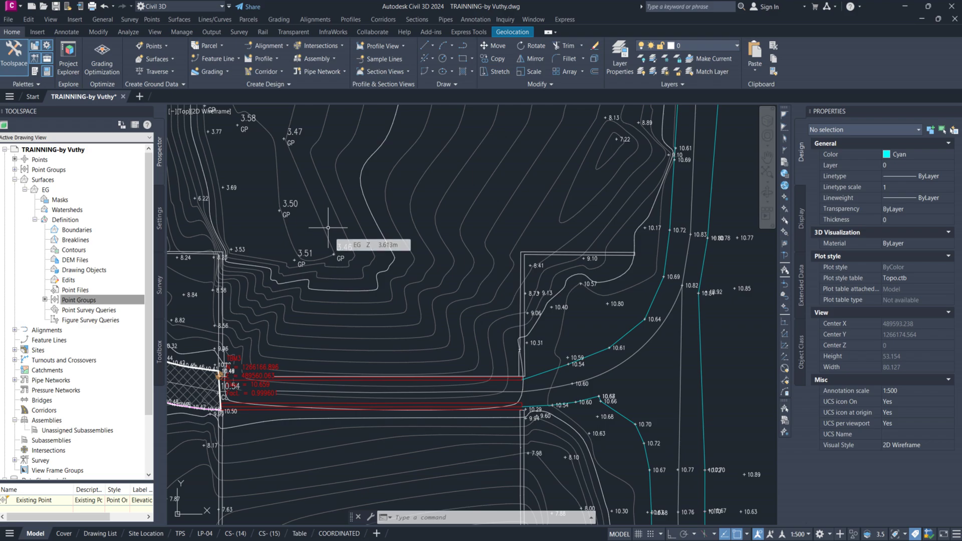
# Select the EG surface from its contours near the red crossing and open its surface properties.
pyautogui.moveTo(319, 425); pyautogui.dragTo(429, 259, button='middle')
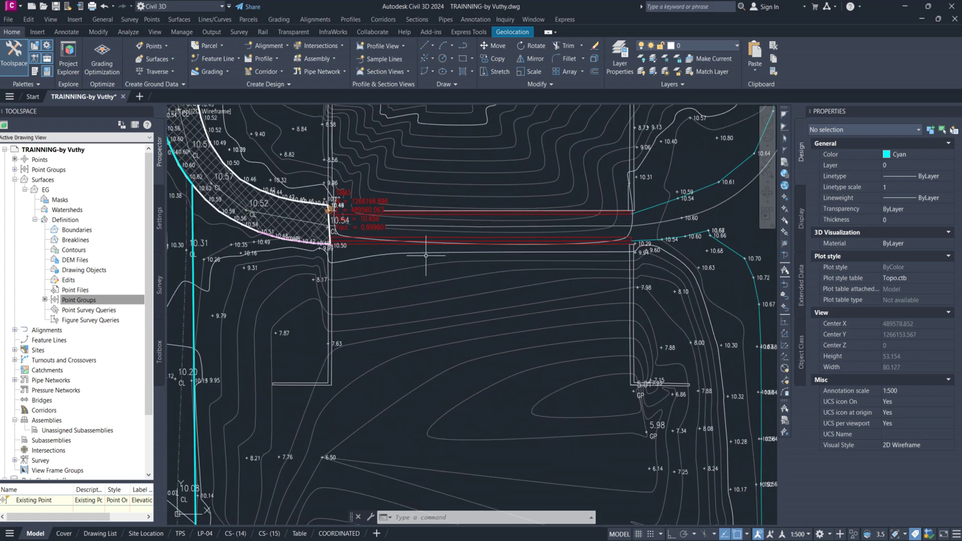
pyautogui.click(369, 149)
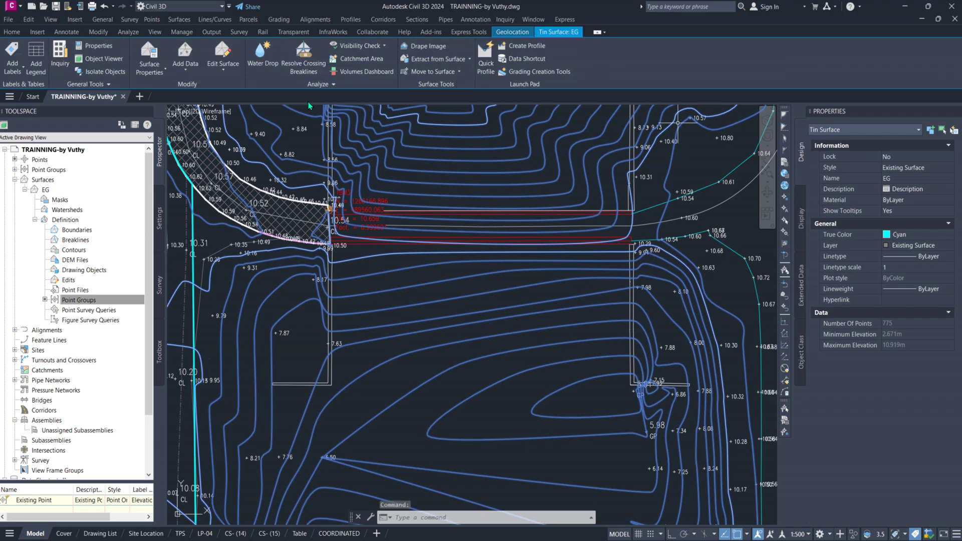
pyautogui.click(152, 66)
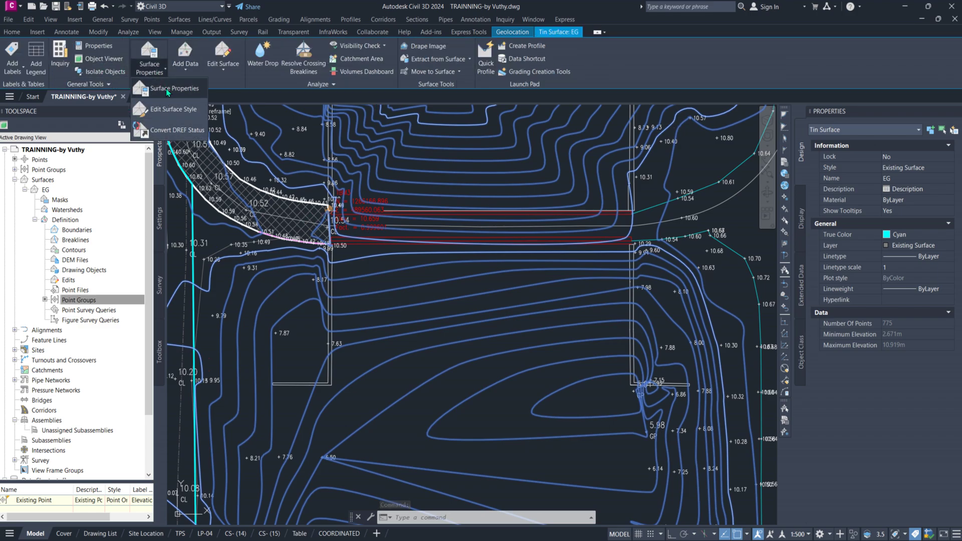
pyautogui.click(219, 62)
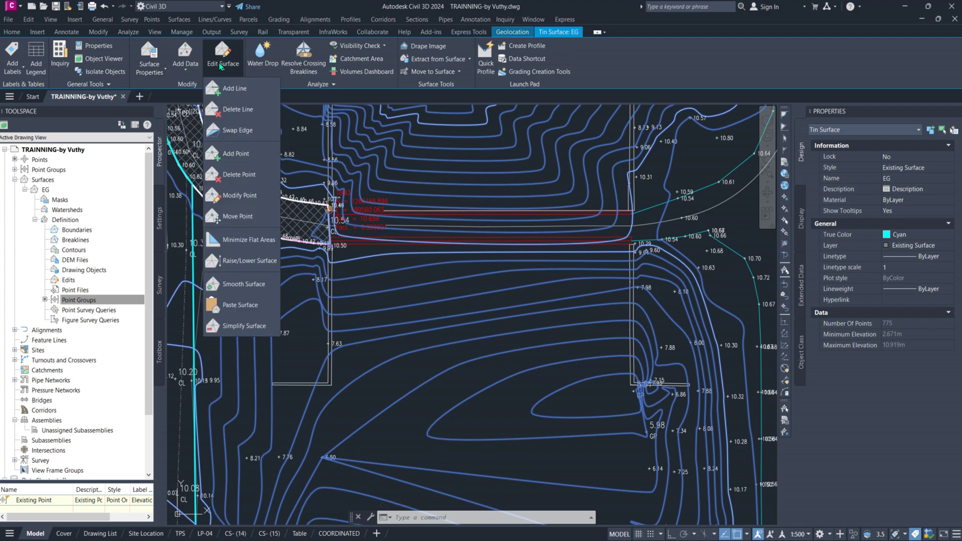
pyautogui.click(218, 62)
pyautogui.click(260, 65)
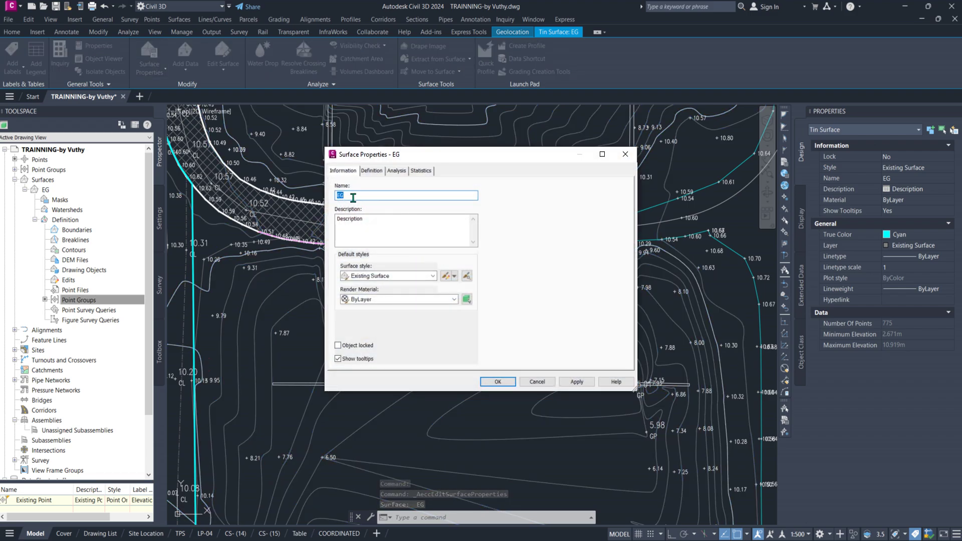
# Review the surface styles available for EG, keeping Existing Surface.
pyautogui.click(423, 276)
pyautogui.click(416, 279)
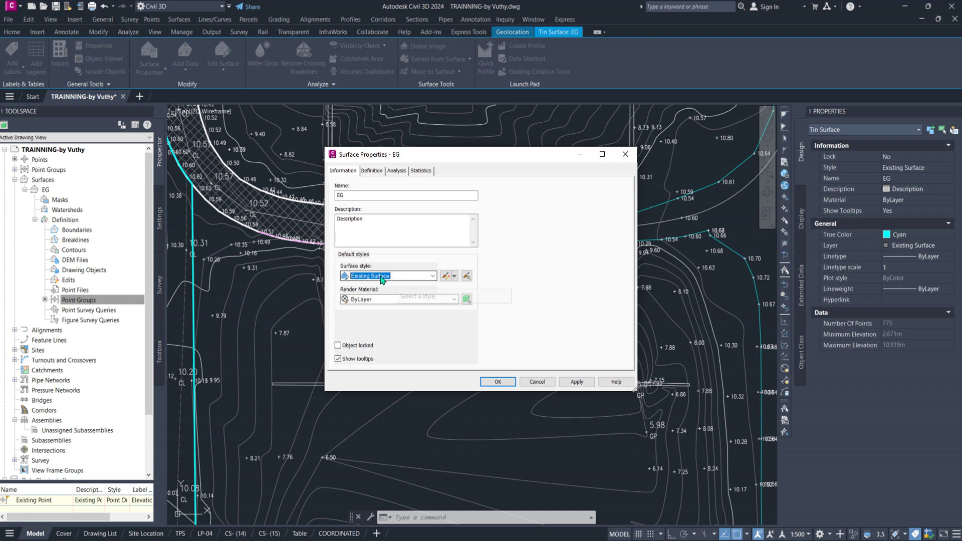
pyautogui.click(423, 278)
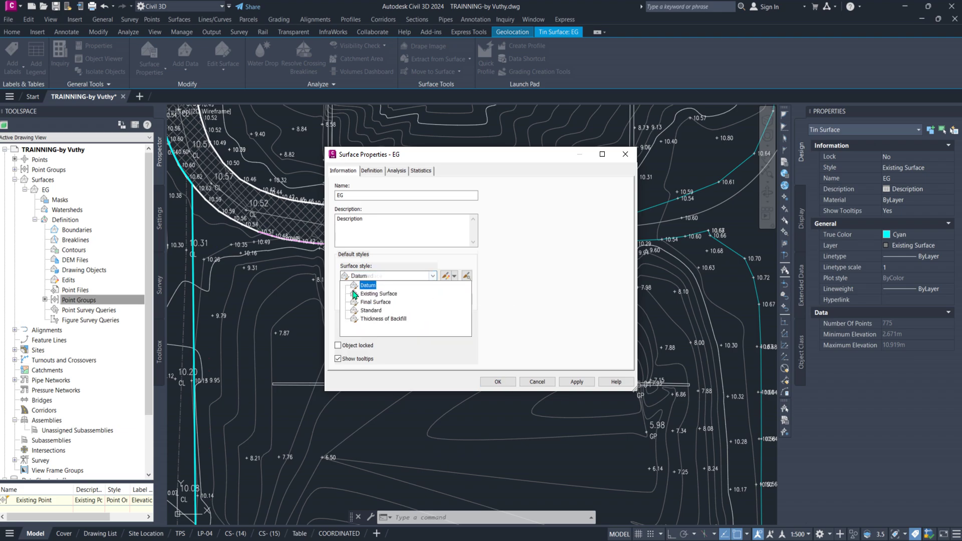
pyautogui.click(413, 279)
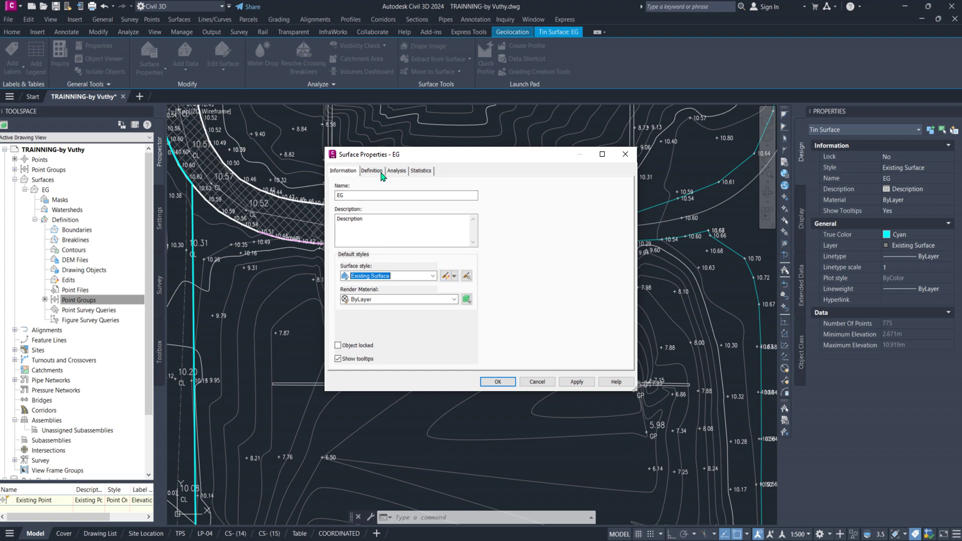
# Open the Existing Surface style for editing and bring up its contour settings.
pyautogui.click(446, 277)
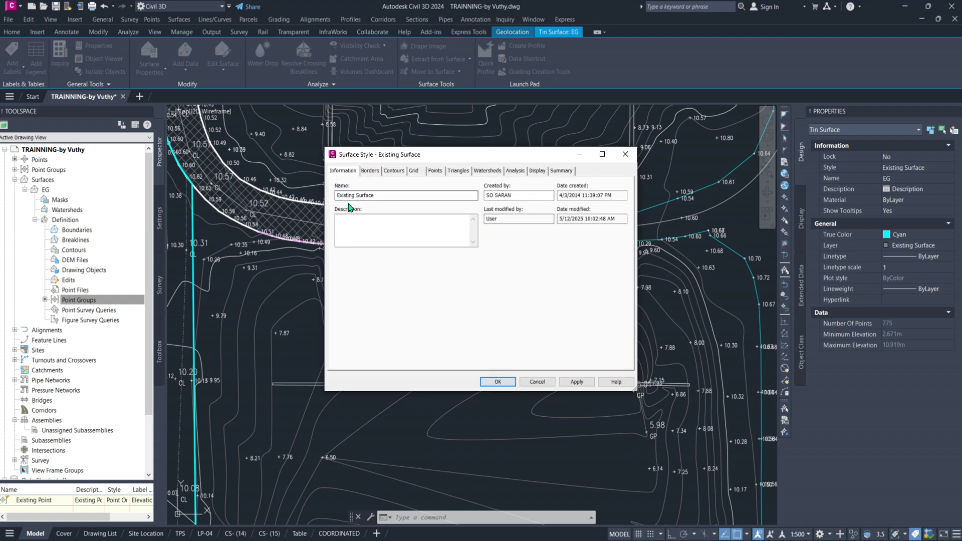
pyautogui.click(370, 172)
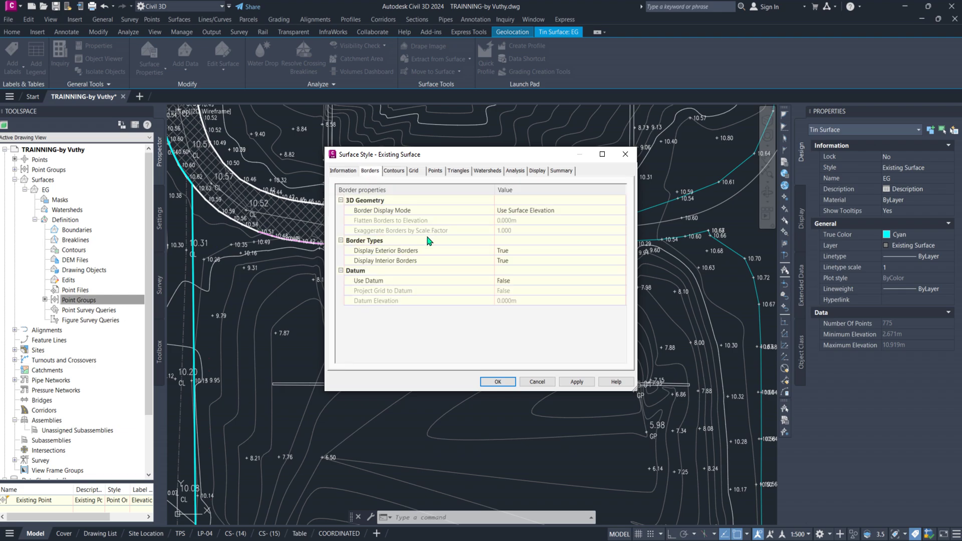
pyautogui.click(394, 172)
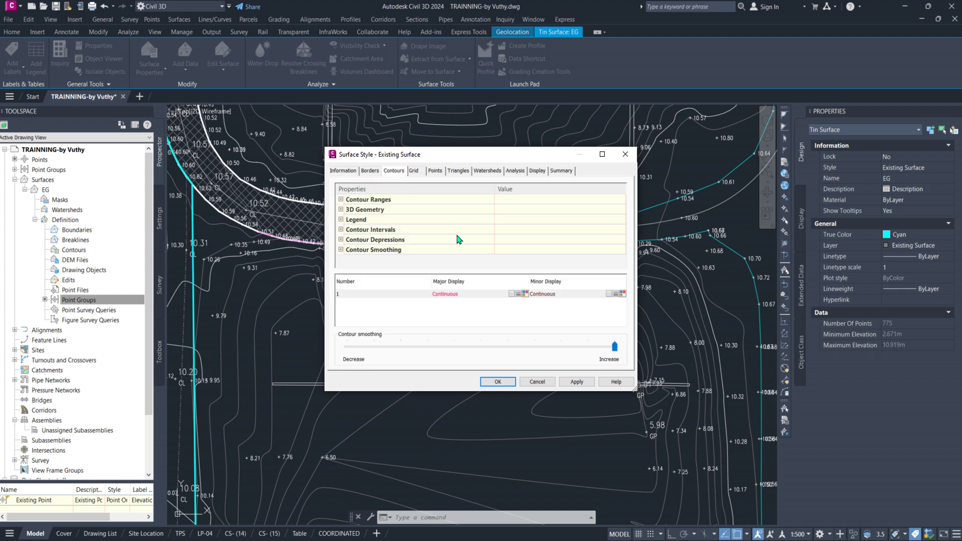
pyautogui.moveTo(532, 159); pyautogui.dragTo(668, 37)
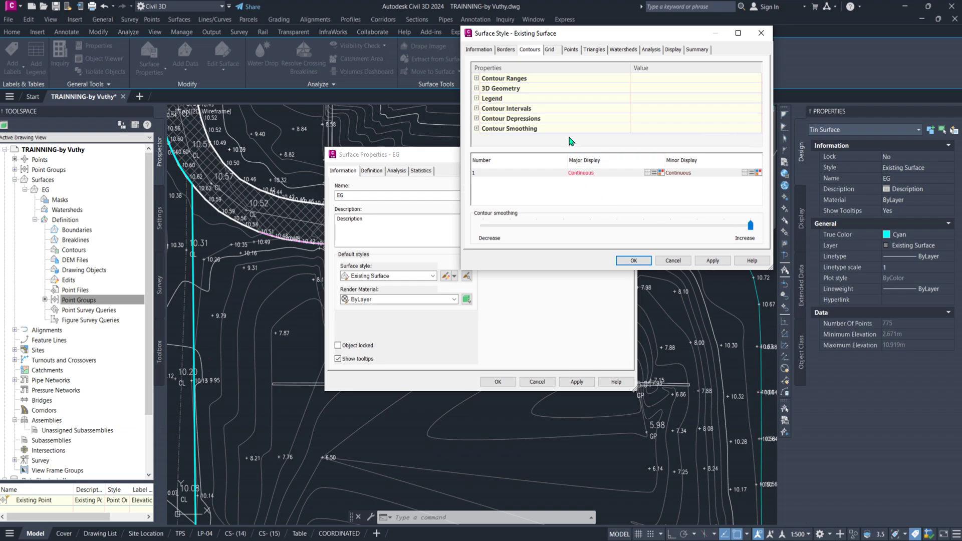
# Set the style's contour intervals to 0.25 m minor and 2.5 m major, and apply them to the EG surface.
pyautogui.click(477, 108)
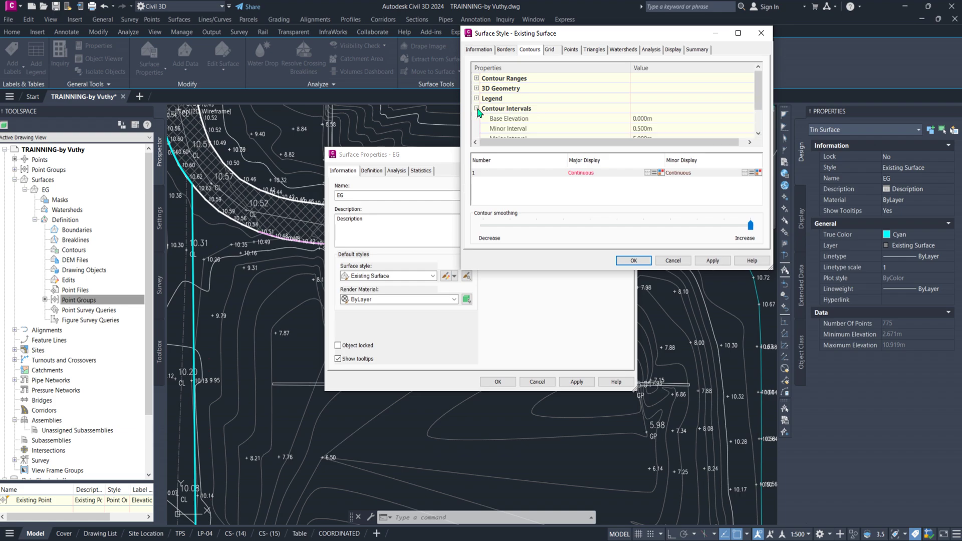
pyautogui.scroll(-1, 630, 116)
pyautogui.click(640, 99)
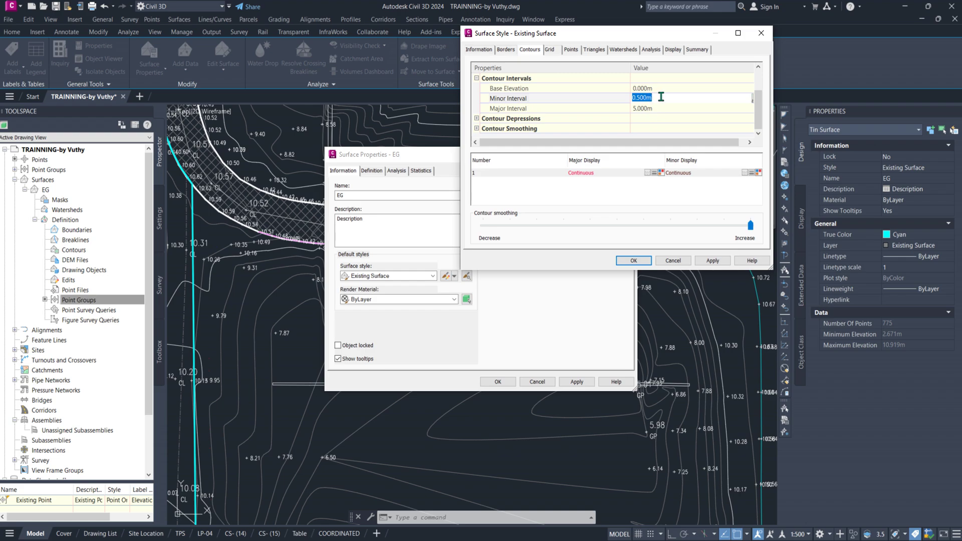
pyautogui.write('0')
pyautogui.click(642, 108)
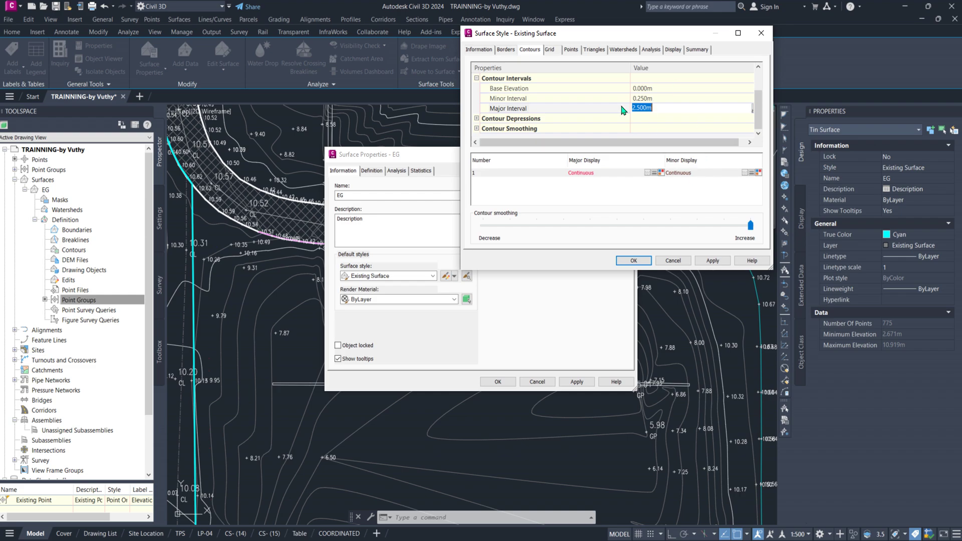
pyautogui.click(712, 261)
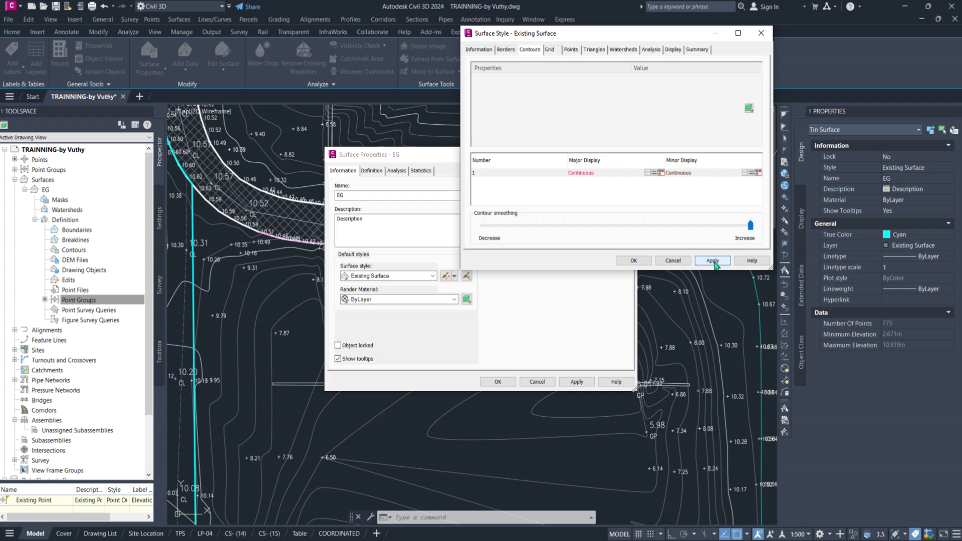
pyautogui.click(632, 261)
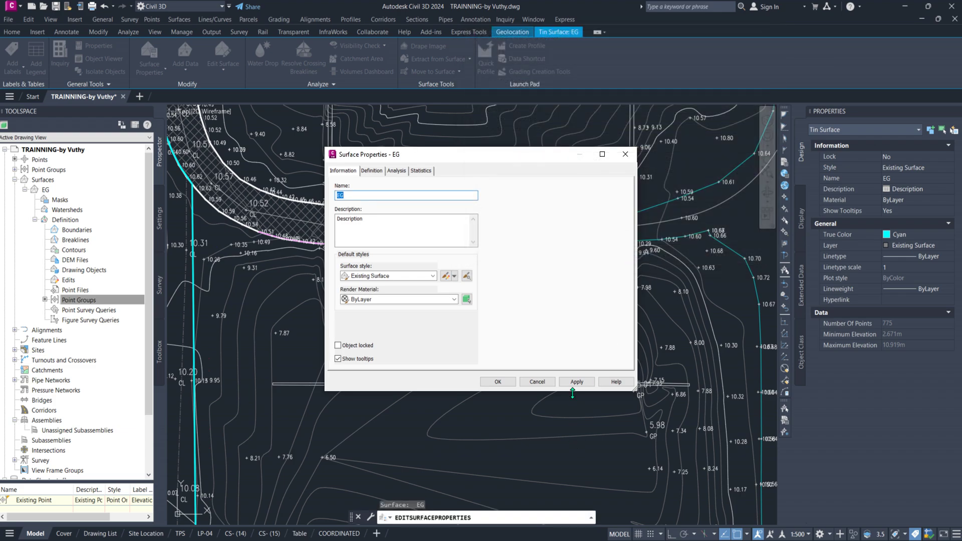
pyautogui.click(576, 383)
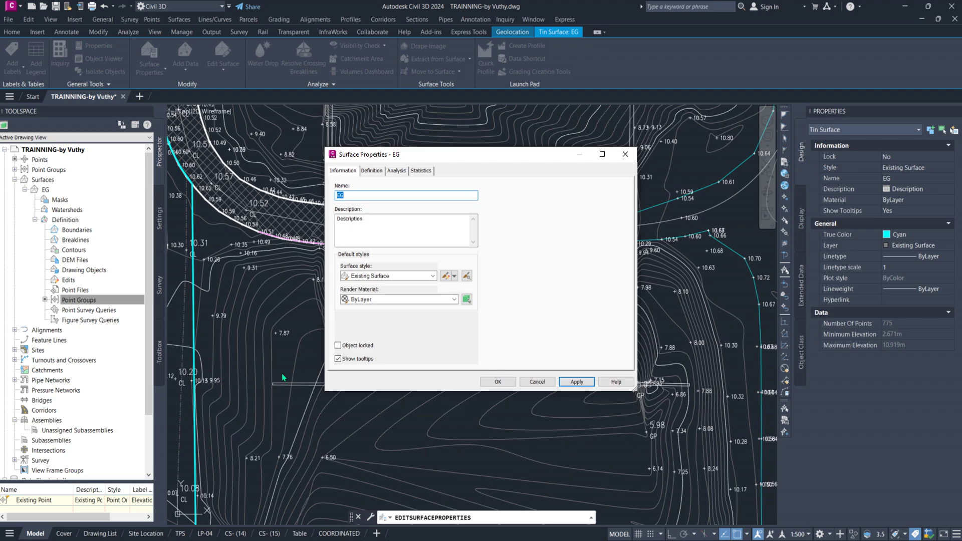
pyautogui.click(505, 380)
# Reopen the Existing Surface style from EG's properties, show its plan component display settings and widen the component type column.
pyautogui.scroll(-6, 400, 326)
pyautogui.moveTo(451, 241)
pyautogui.mouseDown(button='middle')
pyautogui.moveTo(406, 317)
pyautogui.moveTo(375, 180)
pyautogui.mouseUp(button='middle')
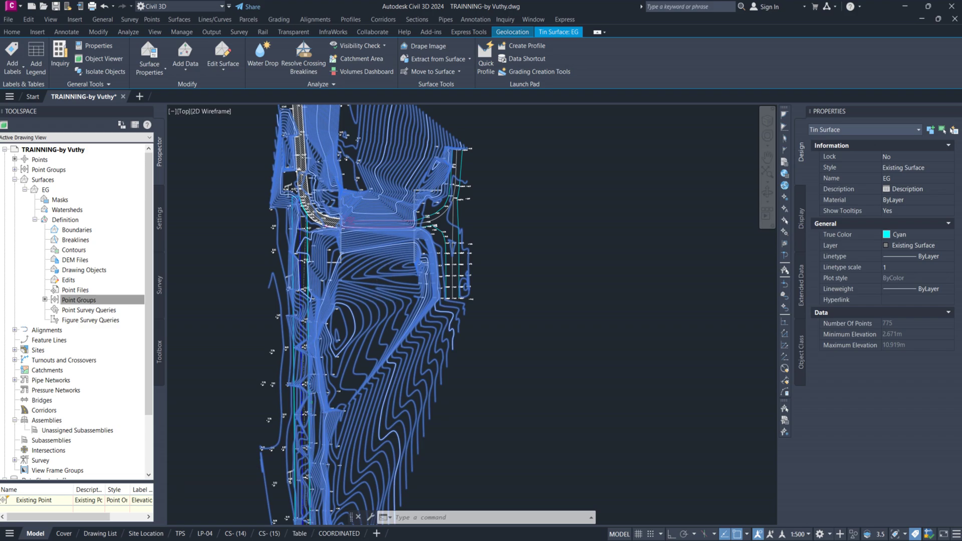
pyautogui.scroll(5, 382, 219)
pyautogui.moveTo(323, 194); pyautogui.dragTo(334, 143, button='middle')
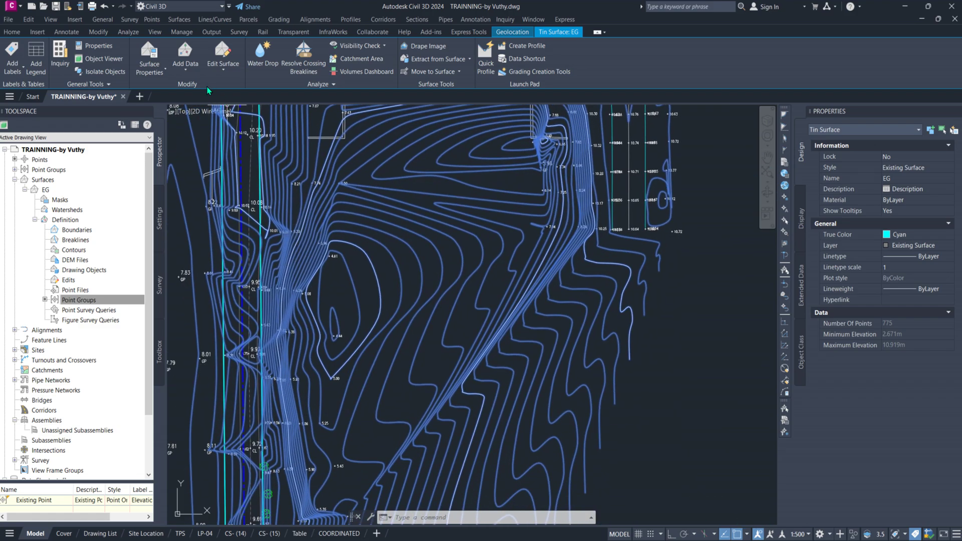
pyautogui.doubleClick(587, 224)
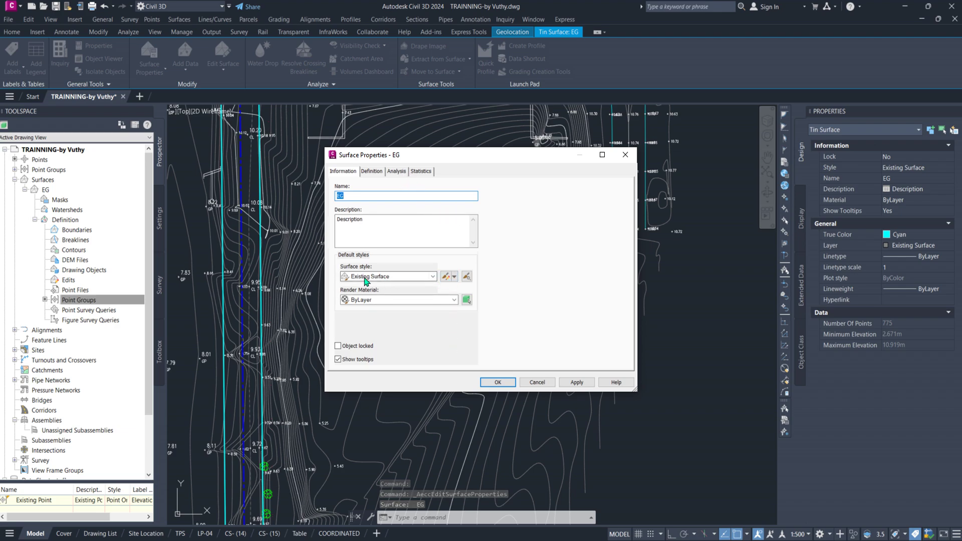
pyautogui.click(443, 278)
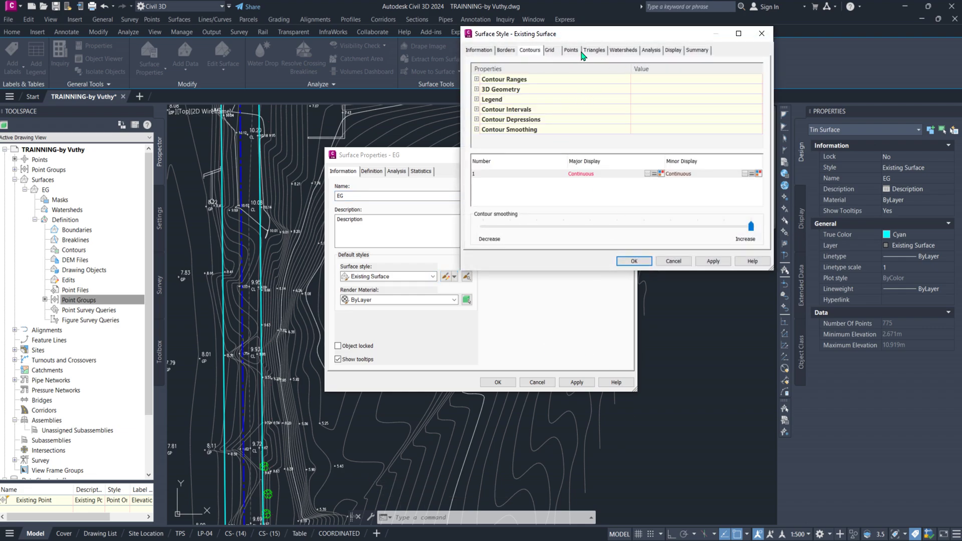
pyautogui.click(674, 51)
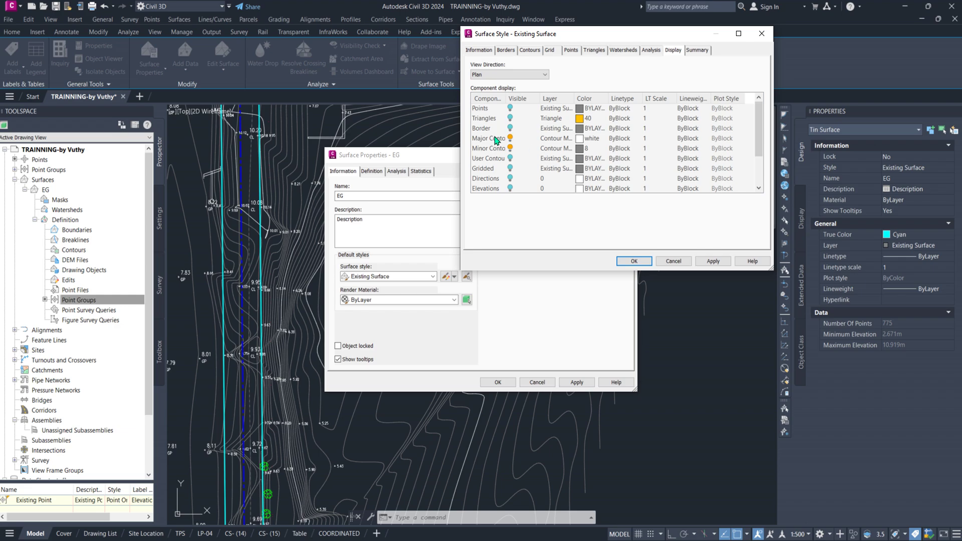
pyautogui.moveTo(506, 97); pyautogui.dragTo(525, 97)
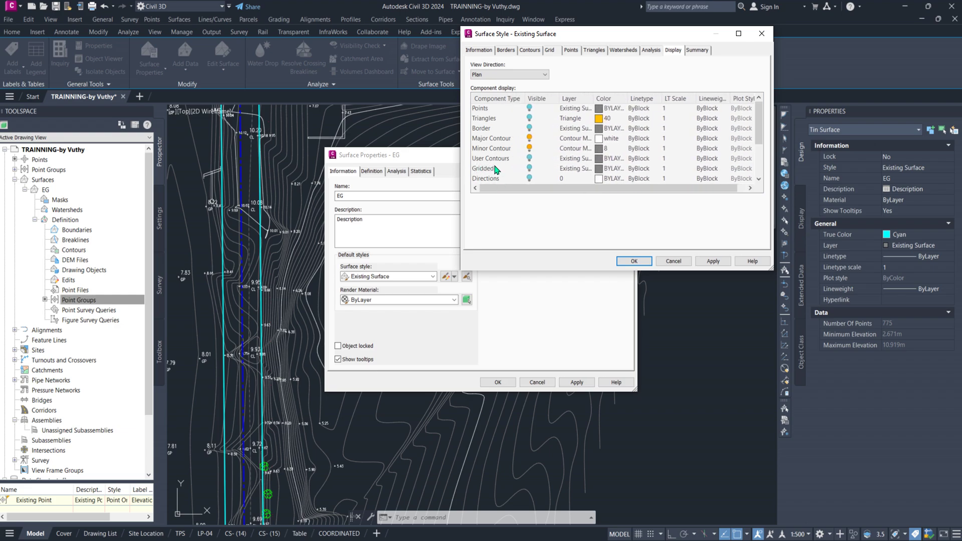
# Make the User Contours and Triangles components visible in the style and apply the change to EG.
pyautogui.click(530, 158)
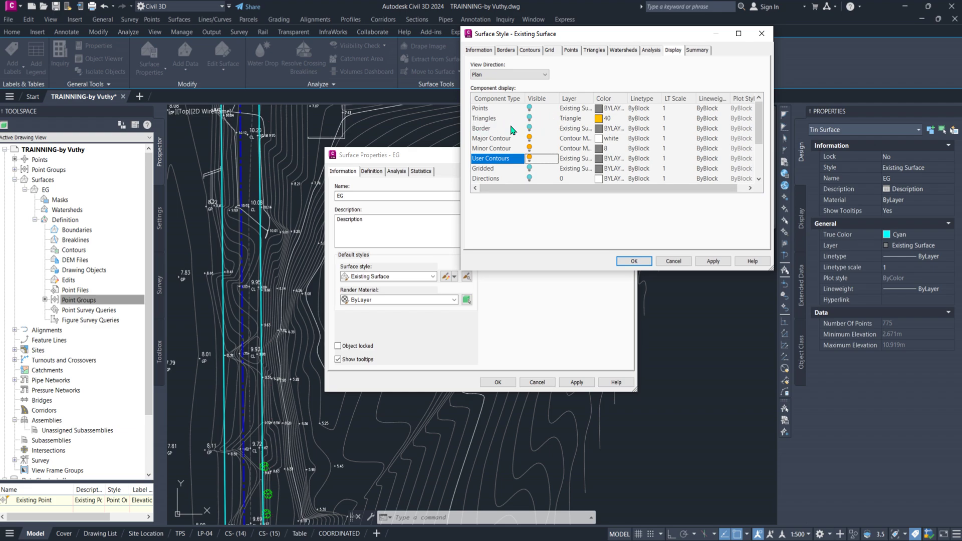
pyautogui.click(530, 118)
pyautogui.click(712, 262)
pyautogui.click(634, 262)
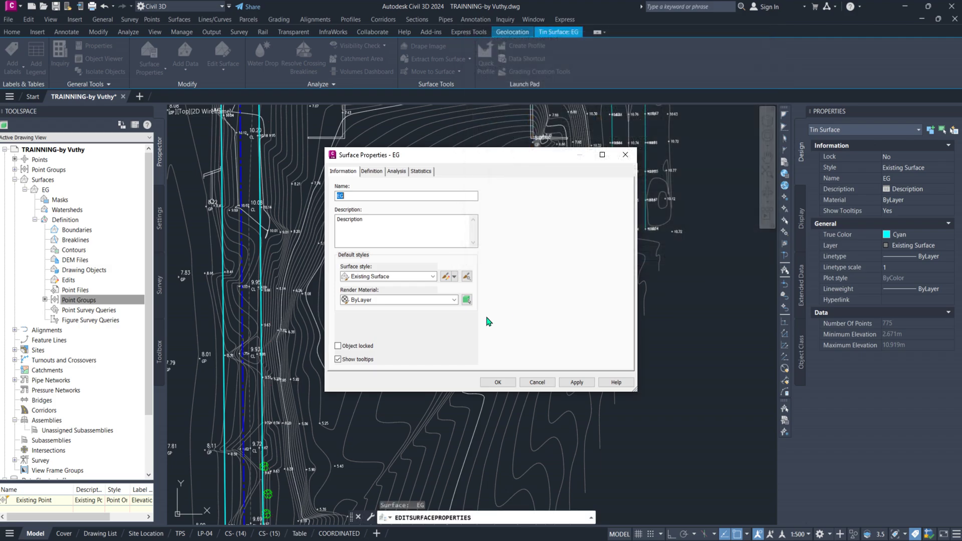
pyautogui.click(573, 383)
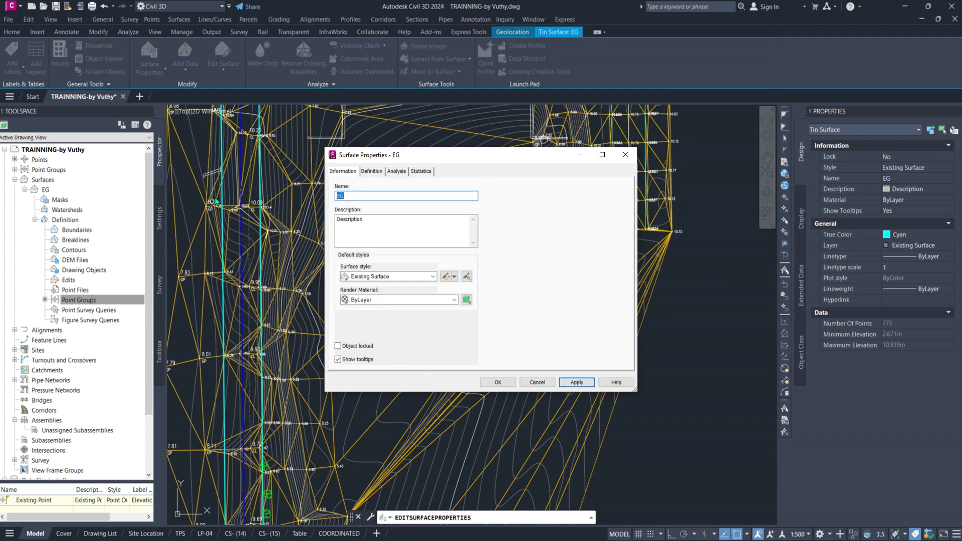
pyautogui.click(498, 382)
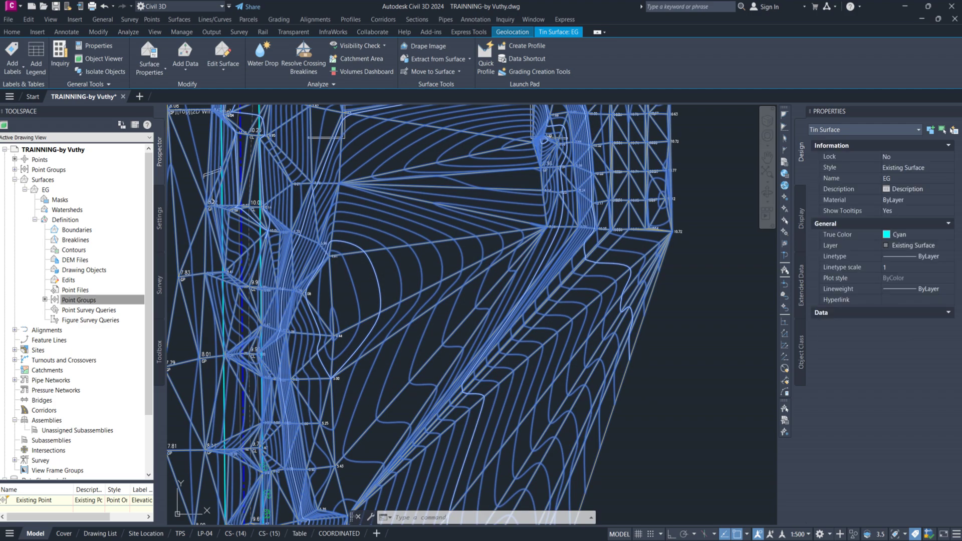
# Examine the EG surface's triangulation along the road, around the red crossing and at the surface's outer edges.
pyautogui.scroll(5, 316, 238)
pyautogui.moveTo(340, 219); pyautogui.dragTo(375, 266, button='middle')
pyautogui.scroll(-5, 394, 304)
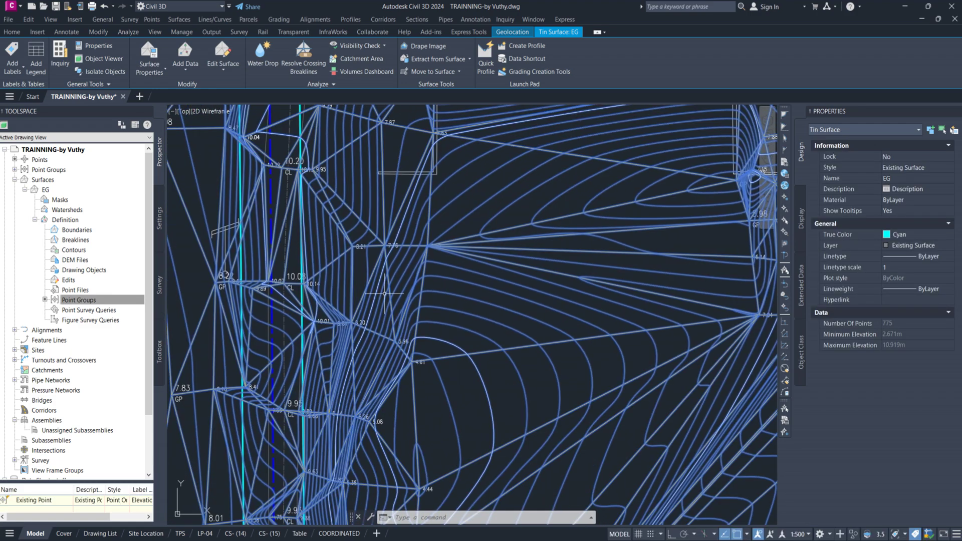
pyautogui.scroll(5, 371, 250)
pyautogui.scroll(-6, 304, 268)
pyautogui.scroll(4, 303, 277)
pyautogui.scroll(-5, 304, 249)
pyautogui.scroll(5, 301, 225)
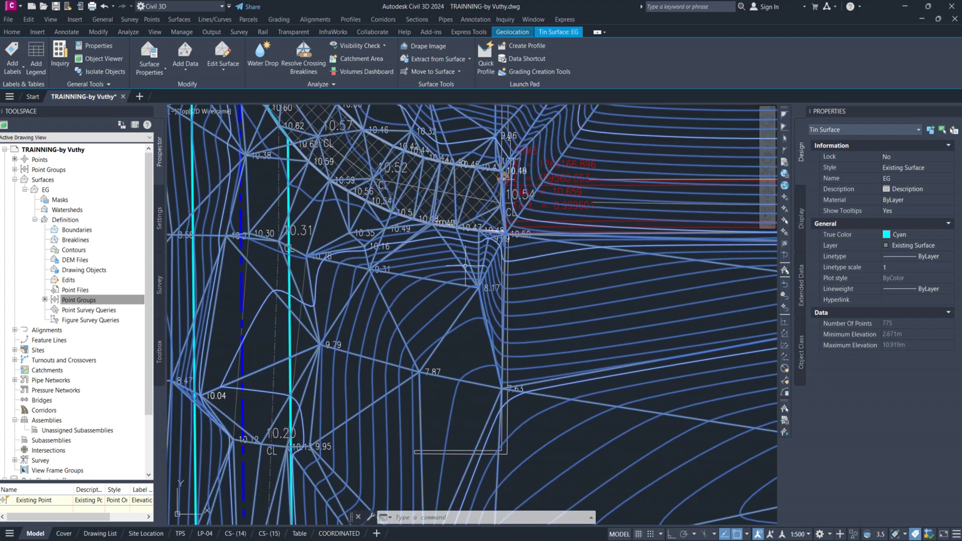
pyautogui.scroll(-5, 308, 262)
pyautogui.scroll(2, 311, 269)
pyautogui.scroll(-5, 325, 250)
pyautogui.scroll(4, 356, 235)
pyautogui.scroll(-4, 356, 234)
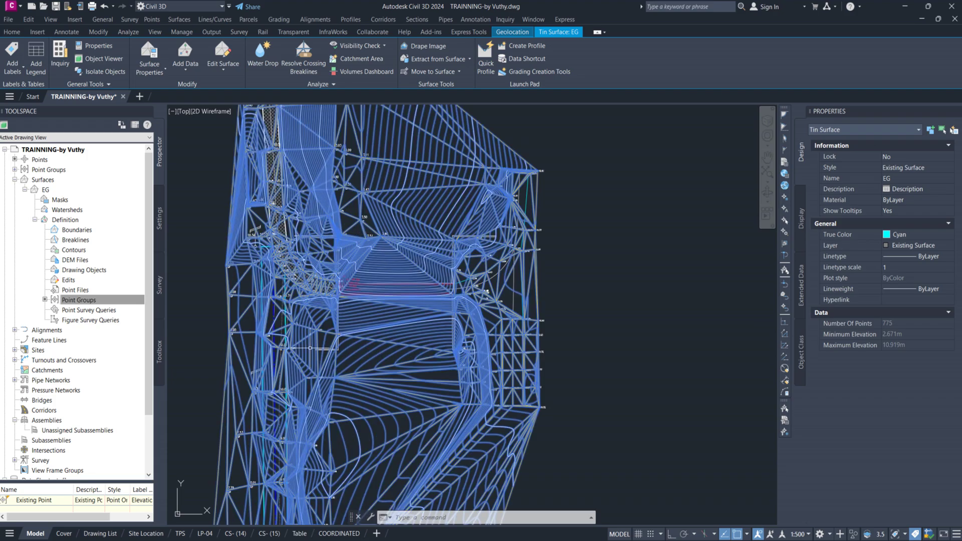
pyautogui.scroll(4, 374, 261)
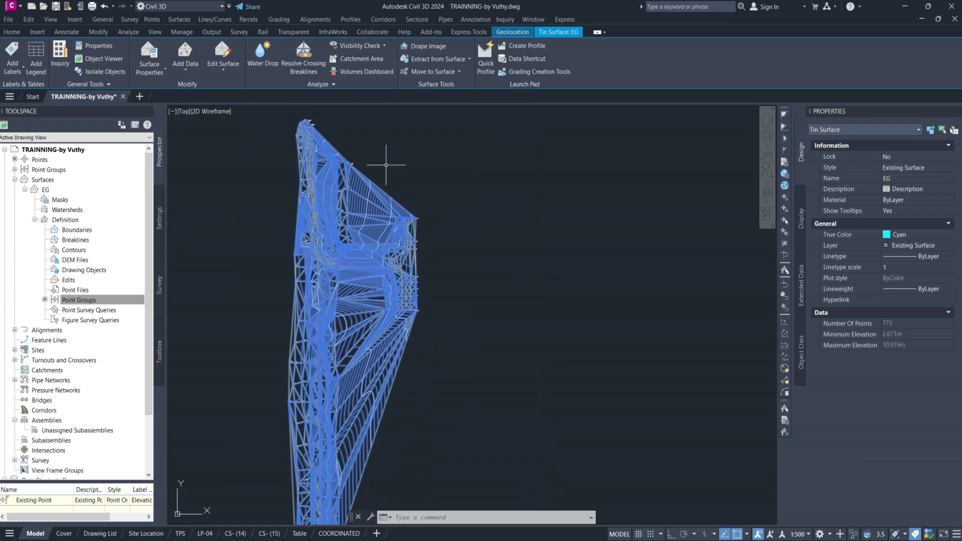
pyautogui.scroll(-5, 391, 245)
pyautogui.scroll(3, 387, 160)
pyautogui.scroll(2, 387, 159)
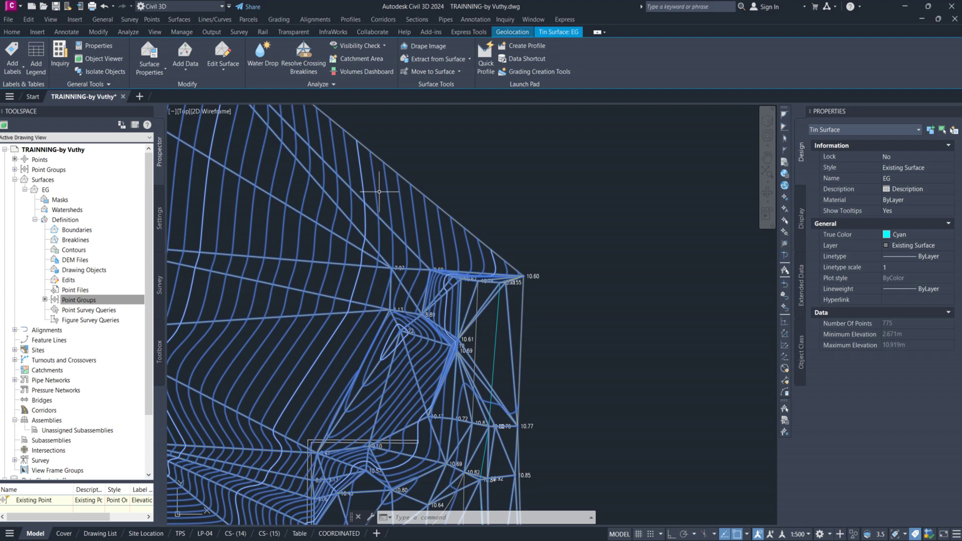
pyautogui.scroll(-6, 376, 225)
pyautogui.scroll(4, 379, 244)
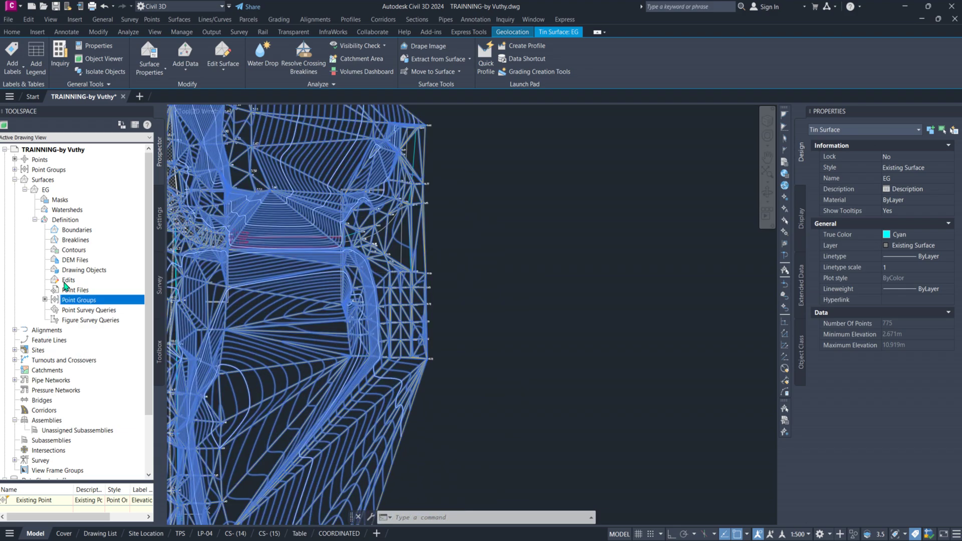
# Run the Delete Line edit on EG and remove the triangle edges spanning the red crossing and the area east of it.
pyautogui.click(69, 281)
pyautogui.rightClick(76, 282)
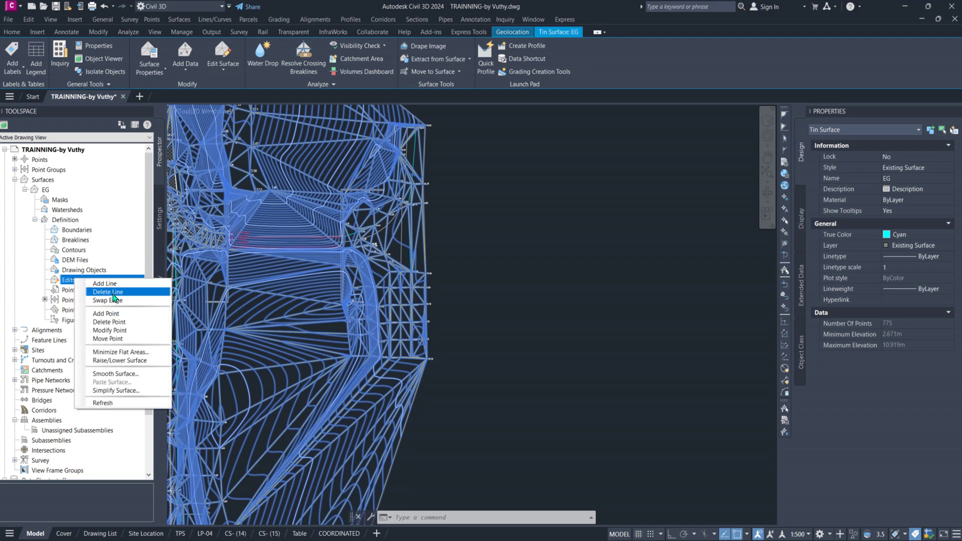
pyautogui.click(113, 293)
pyautogui.scroll(-4, 371, 336)
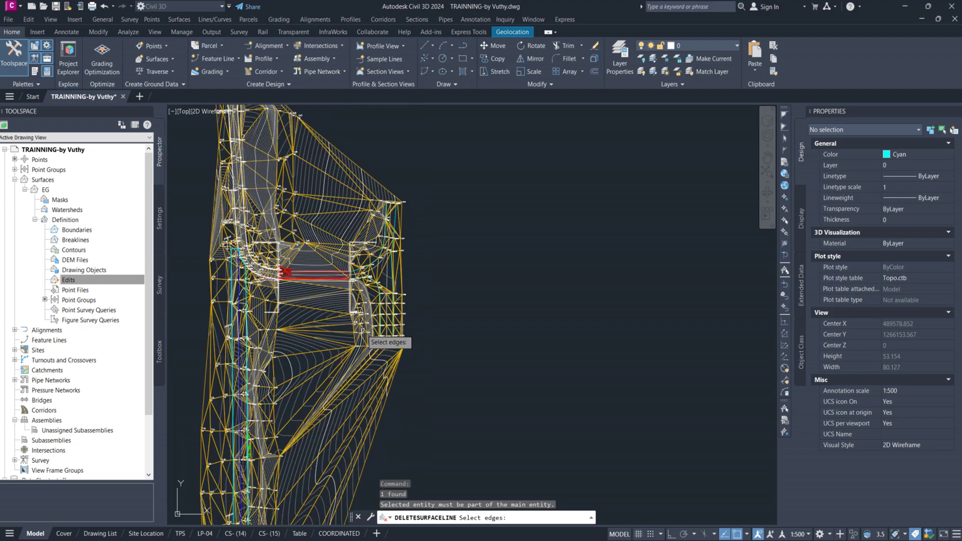
pyautogui.click(402, 432)
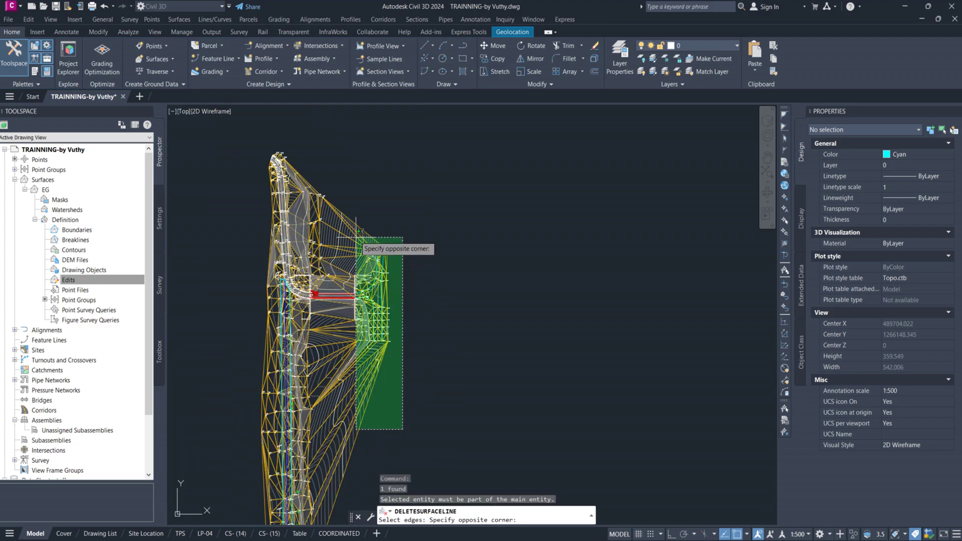
pyautogui.click(343, 202)
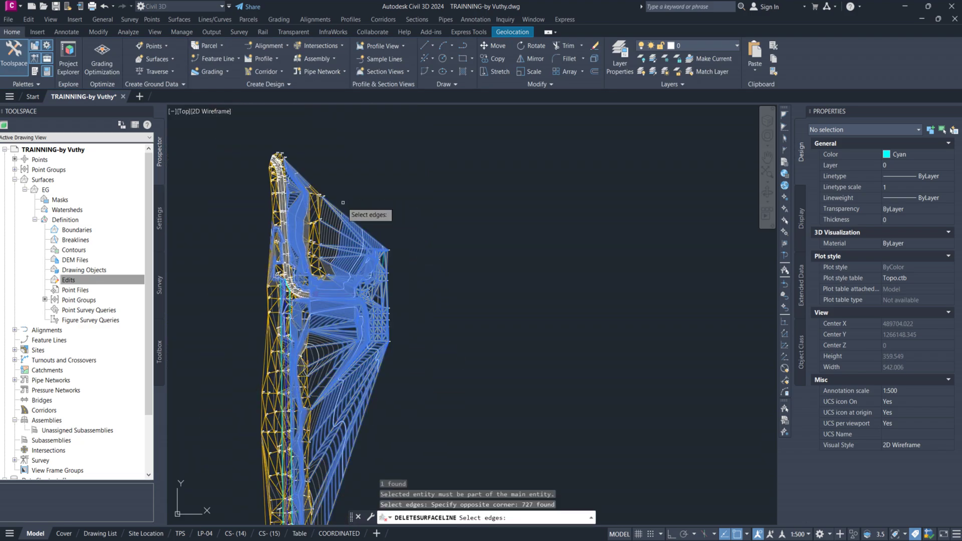
pyautogui.press('Return')
# Examine the remaining EG triangulation along the road and its outer east edge for unwanted triangle lines.
pyautogui.scroll(5, 324, 202)
pyautogui.scroll(-3, 325, 202)
pyautogui.moveTo(318, 293); pyautogui.dragTo(337, 204, button='middle')
pyautogui.scroll(-4, 328, 359)
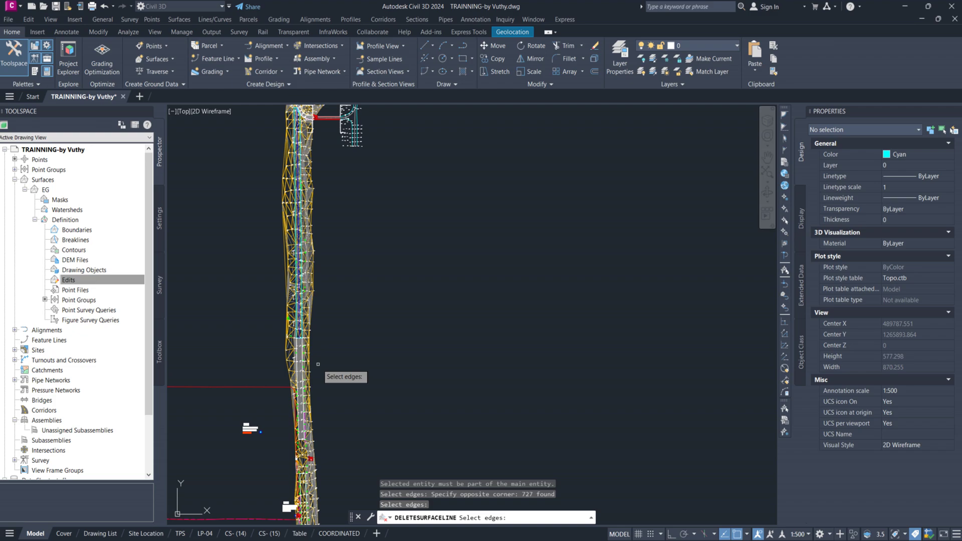
pyautogui.scroll(-4, 330, 356)
pyautogui.scroll(10, 350, 350)
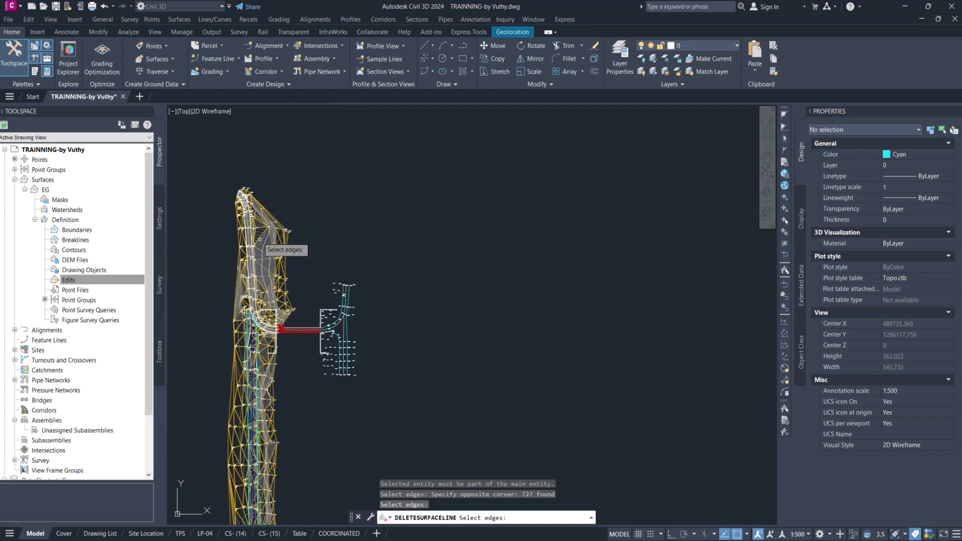
pyautogui.moveTo(375, 288); pyautogui.dragTo(391, 382, button='middle')
pyautogui.scroll(3, 274, 168)
pyautogui.scroll(-2, 300, 258)
pyautogui.moveTo(297, 289); pyautogui.dragTo(298, 230, button='middle')
pyautogui.scroll(6, 308, 311)
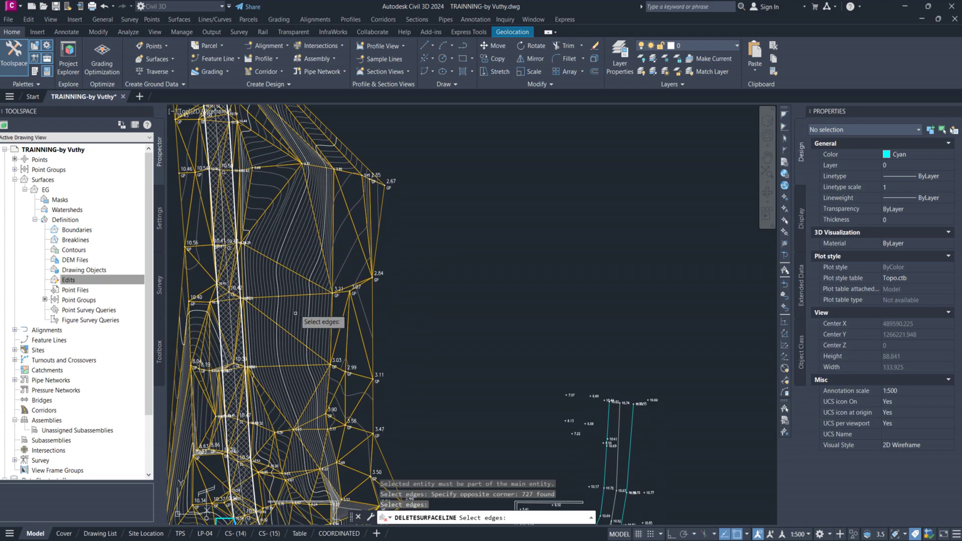
pyautogui.scroll(-8, 318, 263)
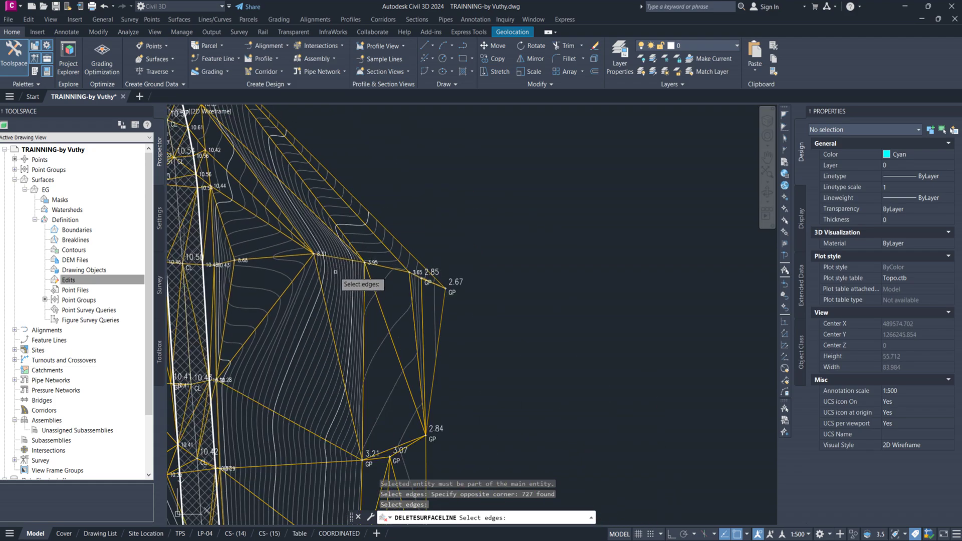
# Delete the triangle edges reaching the 3.46 and 3.51 ground points north of the red crossing, and end the line deletion.
pyautogui.scroll(6, 401, 231)
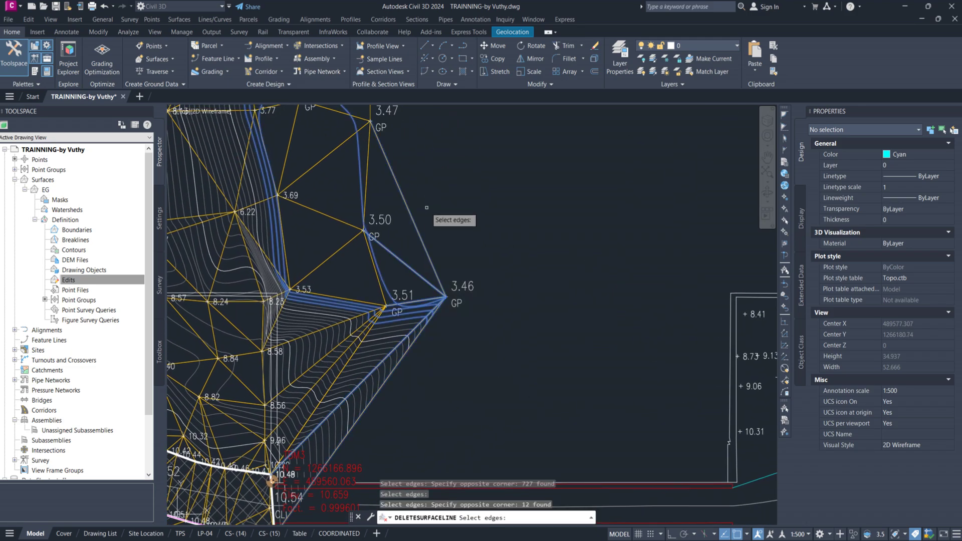
pyautogui.press('Return')
pyautogui.scroll(-3, 396, 254)
pyautogui.scroll(2, 396, 254)
pyautogui.click(419, 376)
pyautogui.click(387, 264)
pyautogui.scroll(-4, 386, 265)
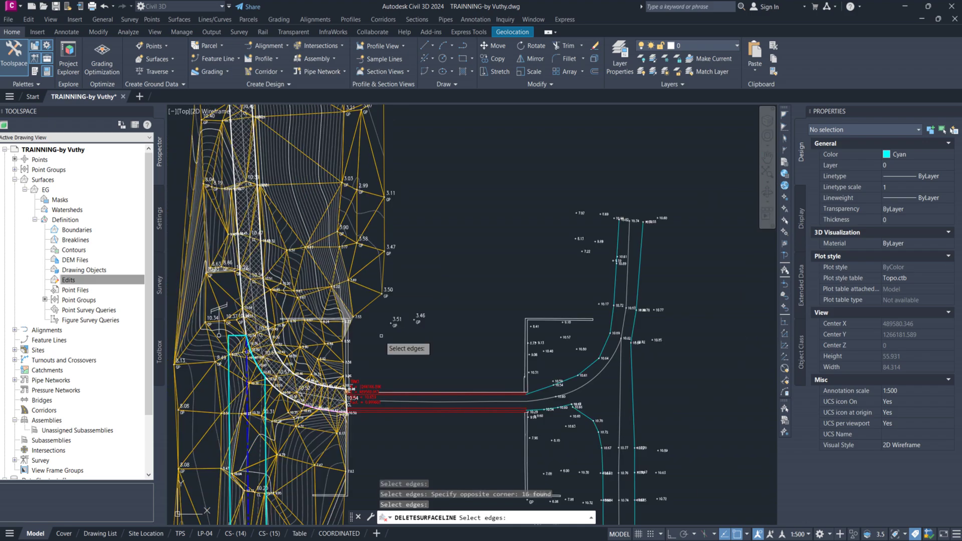
pyautogui.scroll(3, 404, 242)
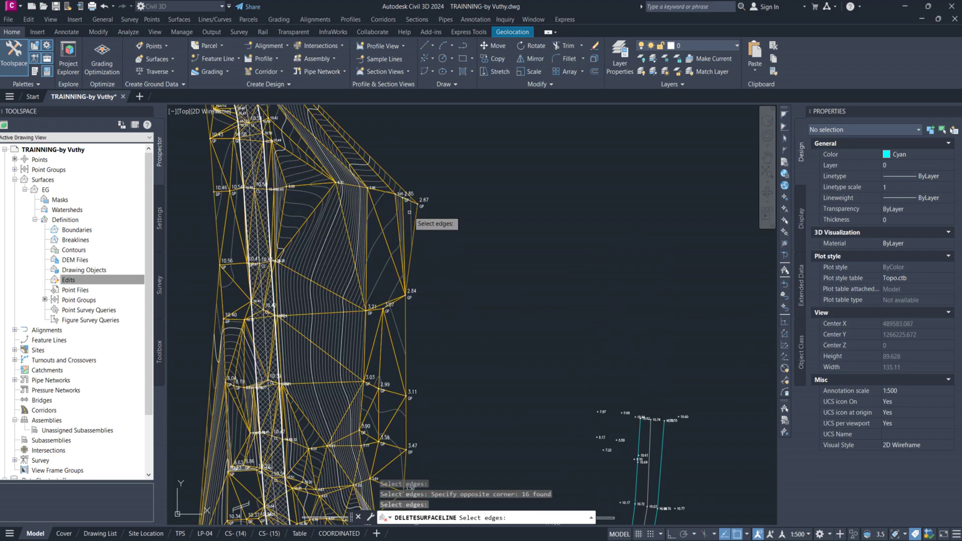
pyautogui.scroll(-3, 431, 248)
pyautogui.scroll(4, 388, 210)
pyautogui.moveTo(388, 210); pyautogui.dragTo(394, 311, button='middle')
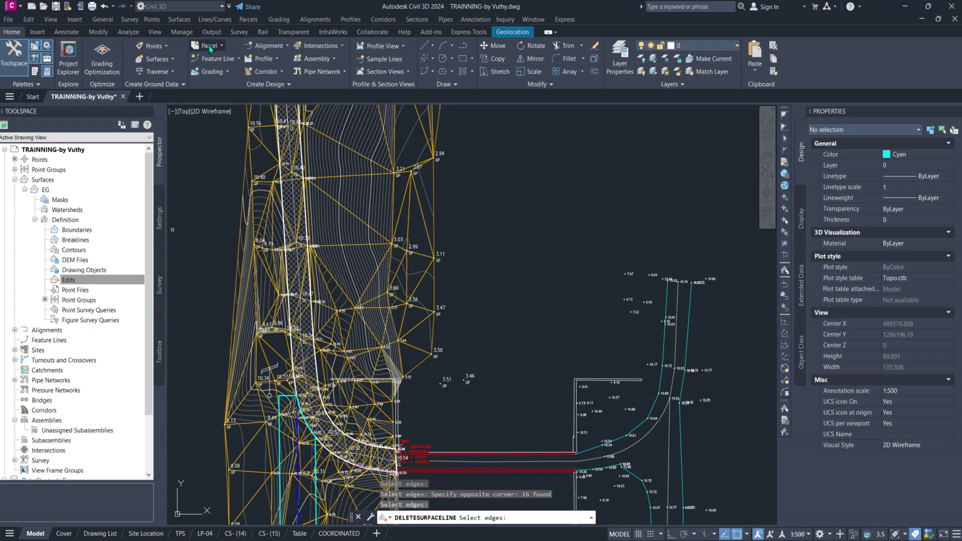
pyautogui.press('Escape')
# Open the contour settings of the Existing Surface style from EG's surface properties.
pyautogui.click(366, 206)
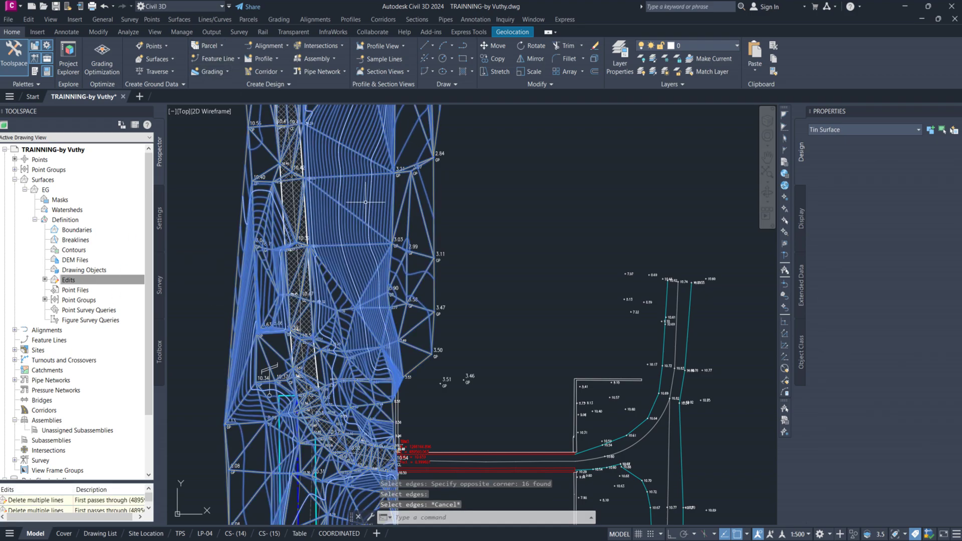
pyautogui.click(146, 64)
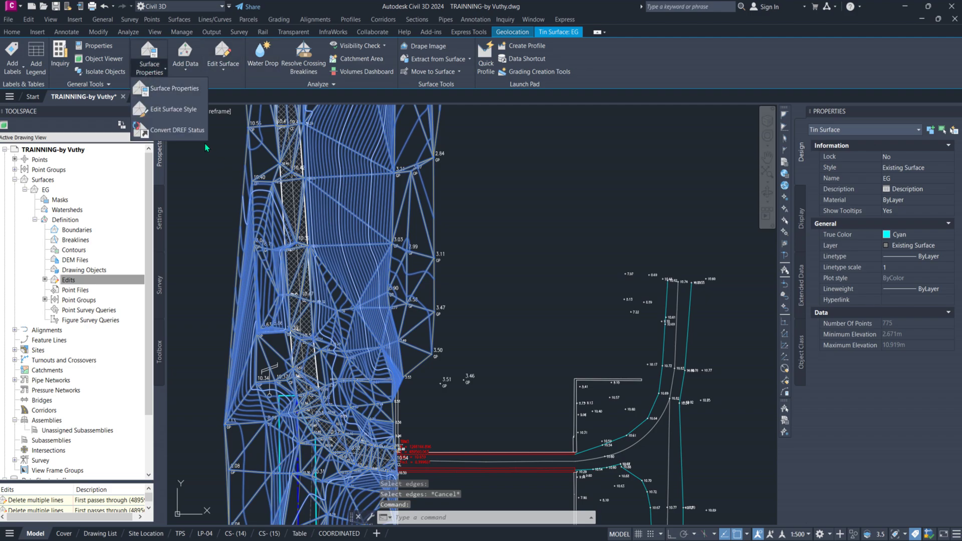
pyautogui.click(146, 59)
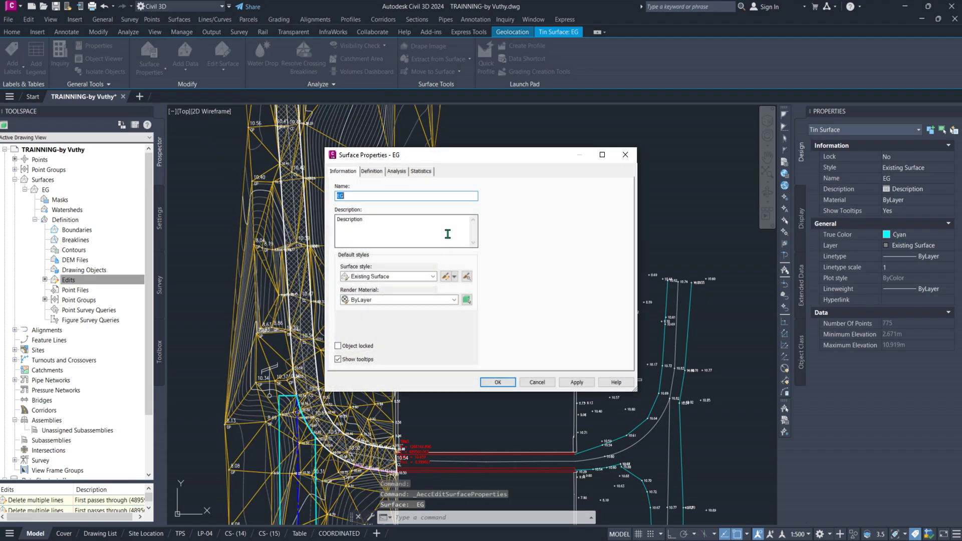
pyautogui.click(446, 276)
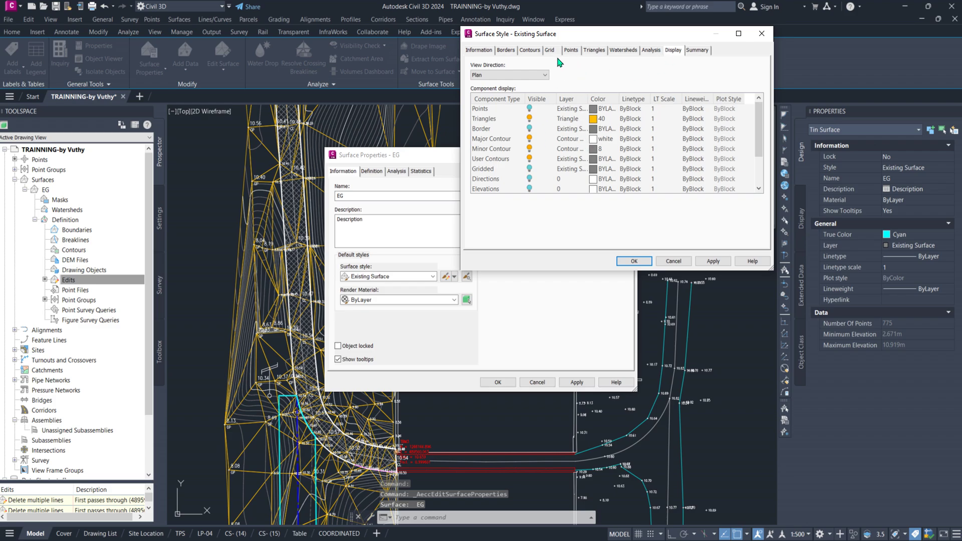
pyautogui.click(522, 51)
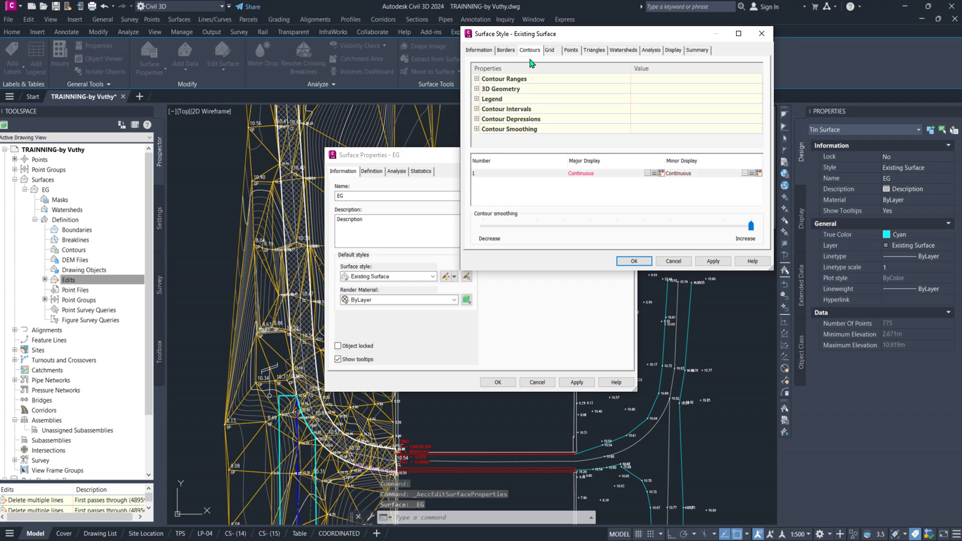
# Set the style's minor contour interval to 0.5 m and apply the change to the EG surface.
pyautogui.click(477, 109)
pyautogui.click(654, 130)
pyautogui.write('0.5')
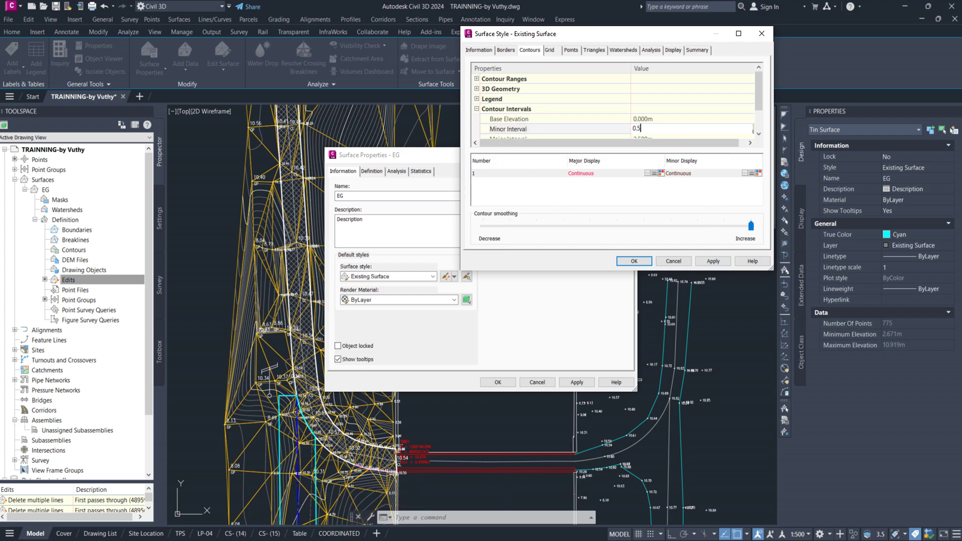
pyautogui.press('Return')
pyautogui.click(713, 261)
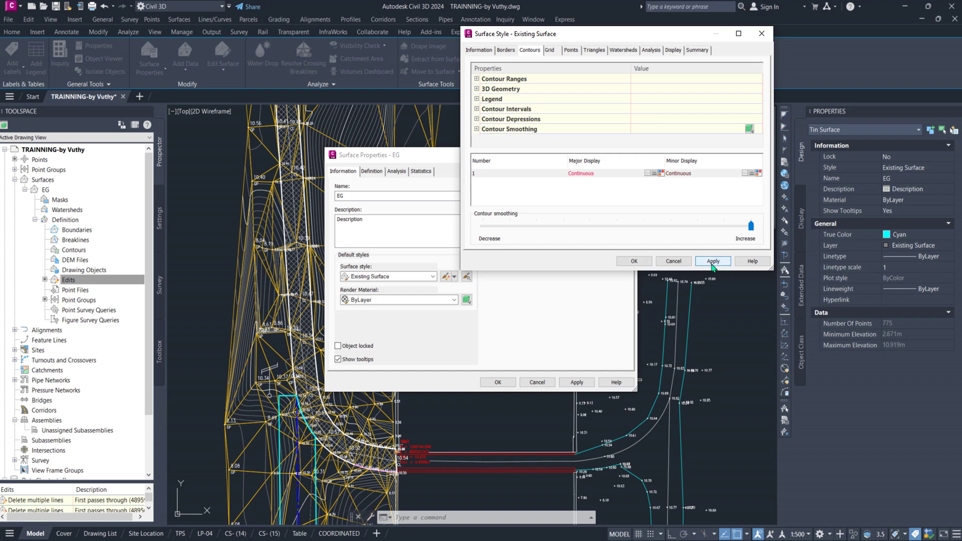
pyautogui.click(634, 261)
pyautogui.click(577, 382)
pyautogui.click(486, 383)
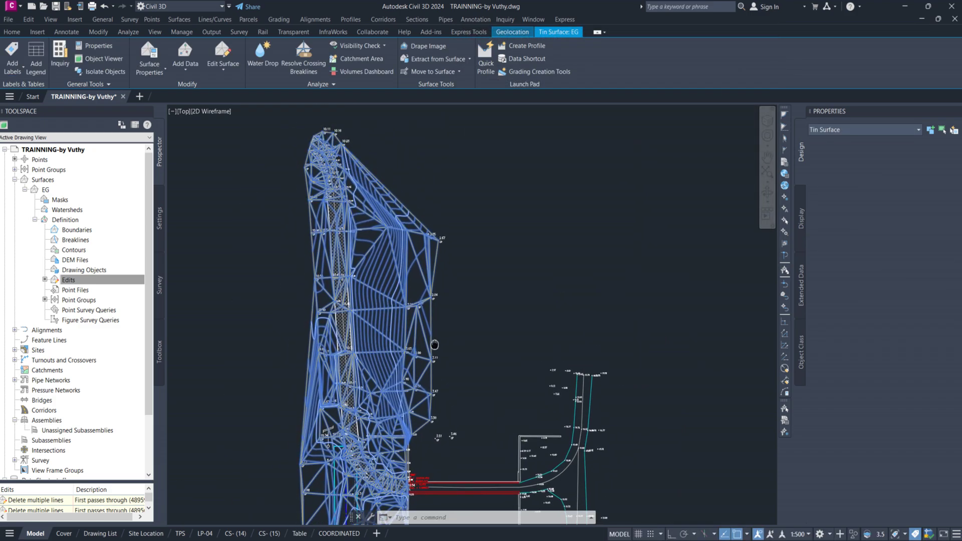
# Examine the contours and triangles along the surface's northeast edge down to the red crossing.
pyautogui.scroll(3, 400, 239)
pyautogui.scroll(2, 400, 239)
pyautogui.press('Escape')
pyautogui.scroll(3, 450, 238)
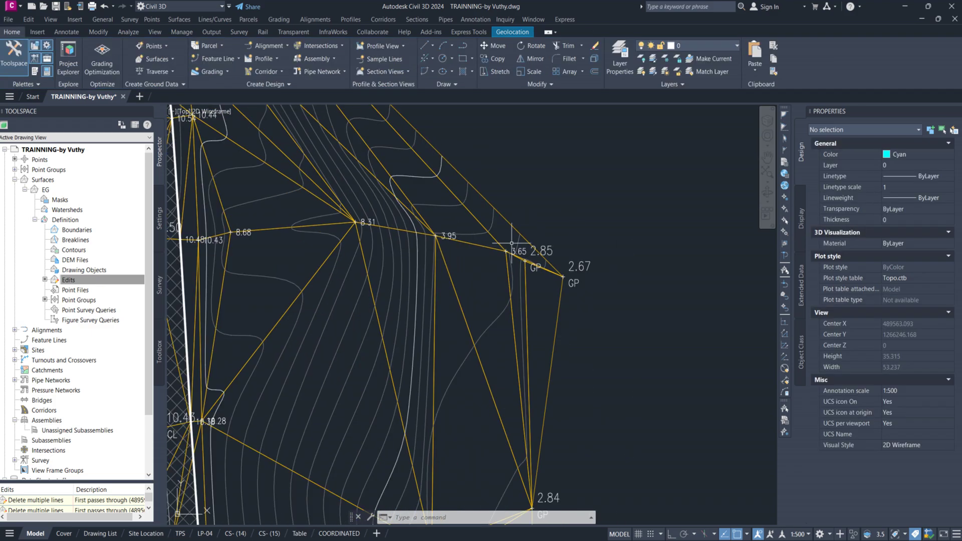
pyautogui.scroll(-2, 450, 237)
pyautogui.moveTo(424, 231); pyautogui.dragTo(379, 211, button='middle')
pyautogui.scroll(5, 380, 208)
pyautogui.scroll(-2, 380, 210)
pyautogui.moveTo(413, 289)
pyautogui.mouseDown(button='middle')
pyautogui.moveTo(388, 229)
pyautogui.moveTo(417, 287)
pyautogui.moveTo(408, 185)
pyautogui.mouseUp(button='middle')
pyautogui.scroll(-4, 388, 229)
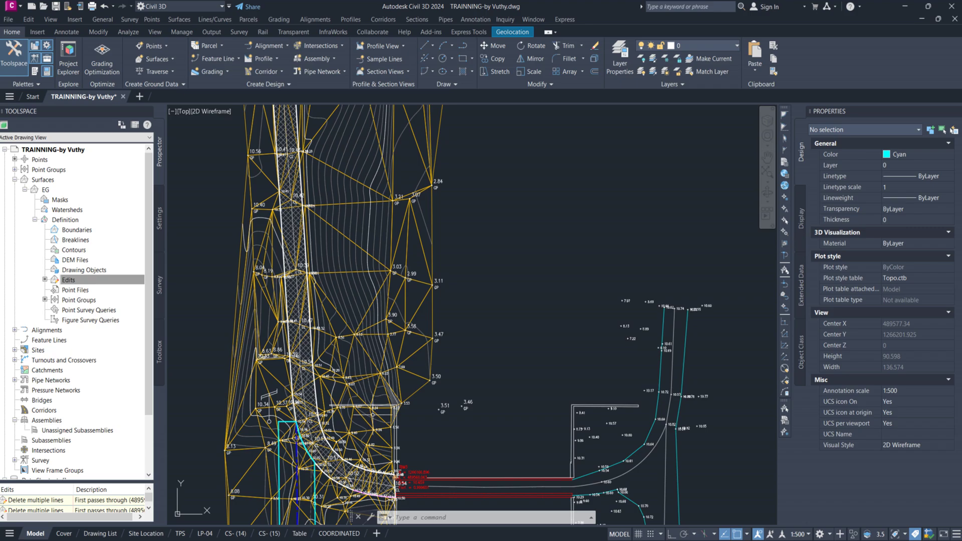
# Examine the contours against the spot elevations along the road south of the crossing, and return to the crossing area.
pyautogui.moveTo(372, 415); pyautogui.dragTo(392, 267, button='middle')
pyautogui.moveTo(361, 447); pyautogui.dragTo(394, 256, button='middle')
pyautogui.moveTo(362, 454); pyautogui.dragTo(398, 255, button='middle')
pyautogui.scroll(6, 398, 336)
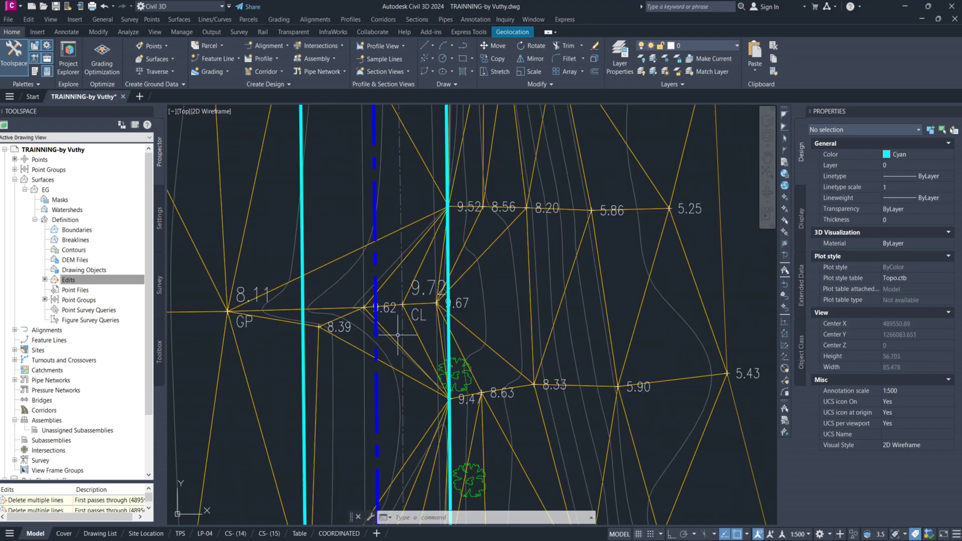
pyautogui.moveTo(466, 494); pyautogui.dragTo(403, 380, button='middle')
pyautogui.scroll(2, 403, 382)
pyautogui.scroll(-4, 405, 344)
pyautogui.scroll(4, 419, 304)
pyautogui.scroll(2, 402, 278)
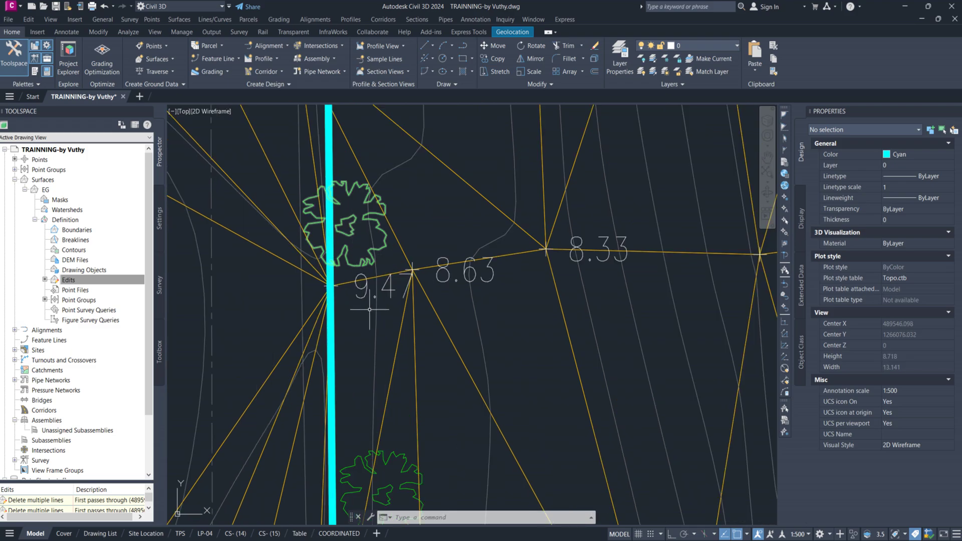
pyautogui.scroll(-10, 412, 277)
pyautogui.moveTo(452, 298); pyautogui.dragTo(453, 226, button='middle')
pyautogui.scroll(-2, 454, 265)
pyautogui.moveTo(453, 352); pyautogui.dragTo(449, 192, button='middle')
pyautogui.scroll(4, 444, 359)
pyautogui.moveTo(421, 208); pyautogui.dragTo(428, 356, button='middle')
pyautogui.scroll(-3, 427, 355)
pyautogui.moveTo(429, 168); pyautogui.dragTo(427, 336, button='middle')
pyautogui.scroll(6, 424, 191)
# Hide the Triangles component in the Existing Surface style's plan display and apply the change to EG.
pyautogui.click(433, 166)
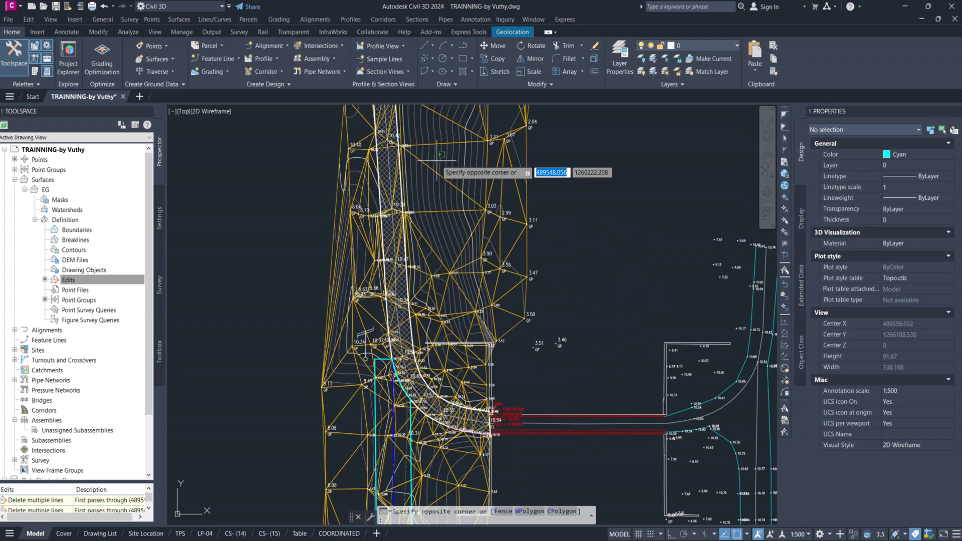
pyautogui.click(438, 144)
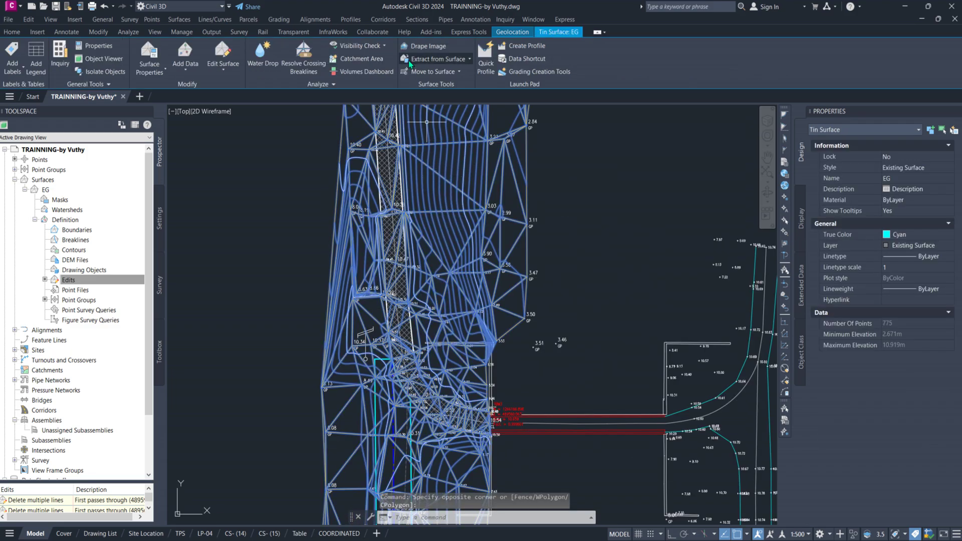
pyautogui.click(149, 55)
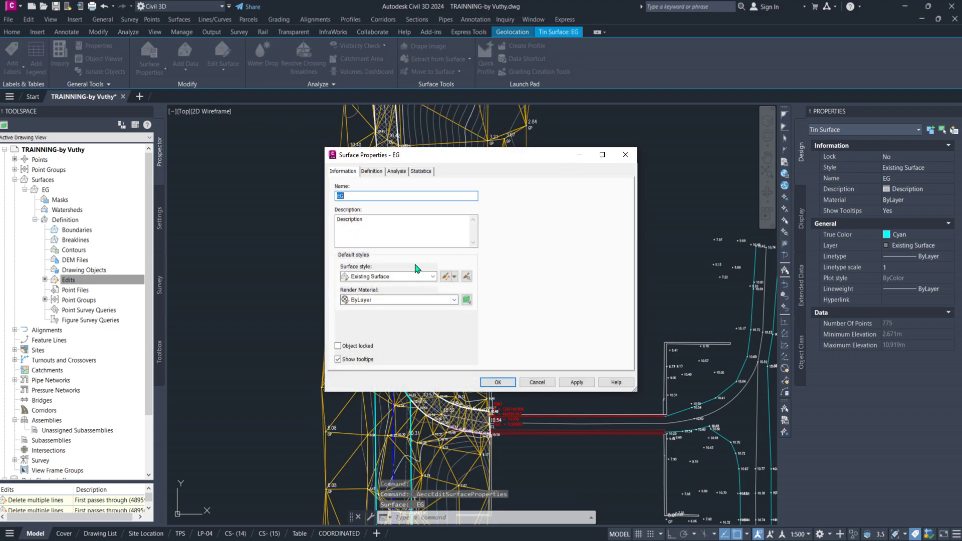
pyautogui.click(446, 277)
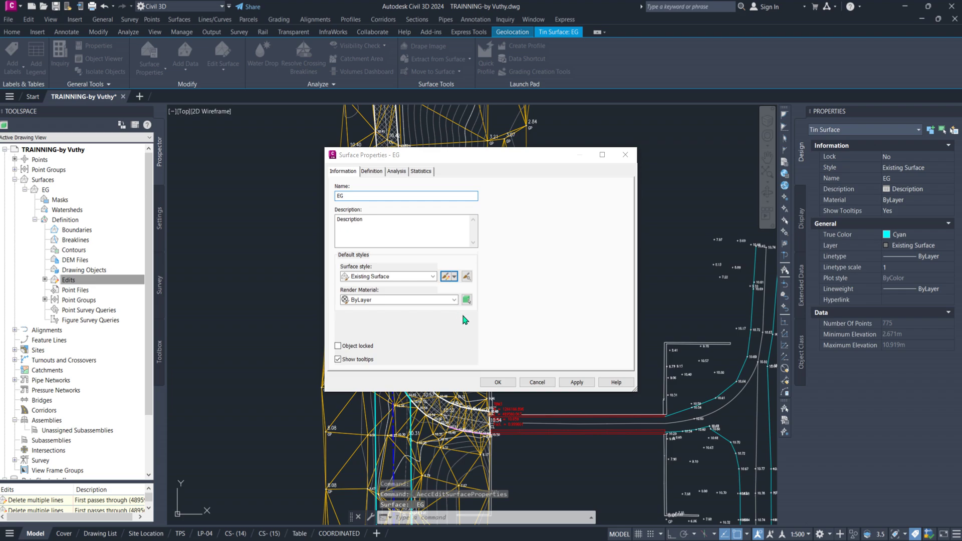
pyautogui.click(674, 50)
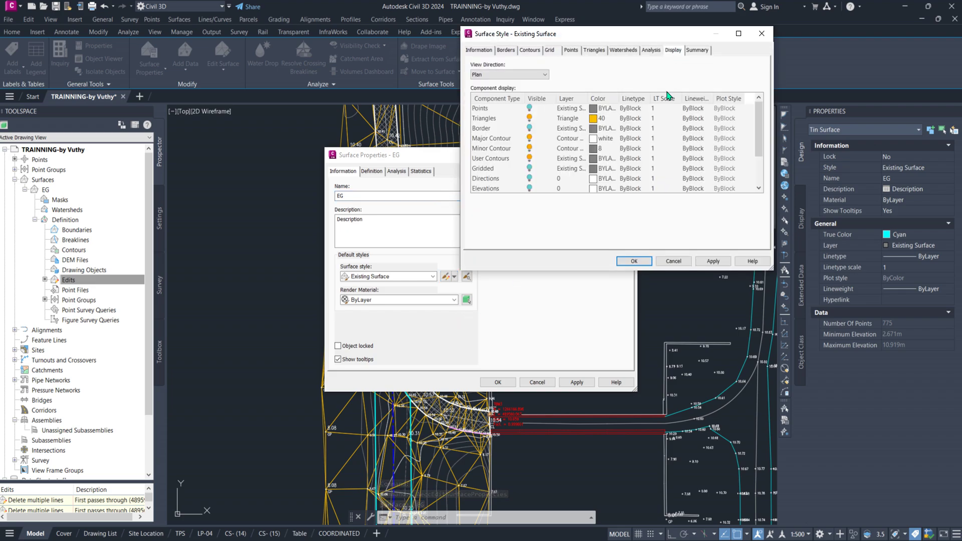
pyautogui.click(530, 120)
pyautogui.click(716, 262)
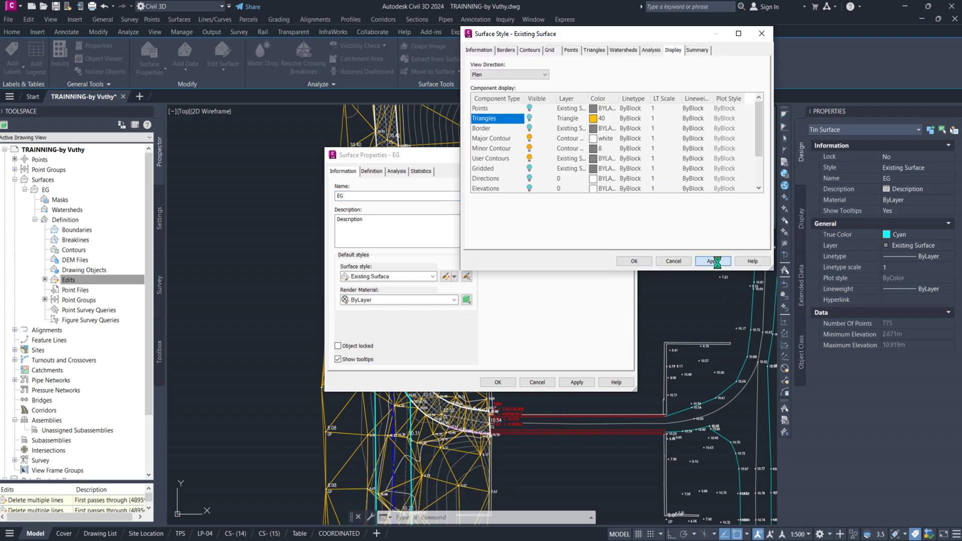
pyautogui.click(622, 262)
pyautogui.click(592, 382)
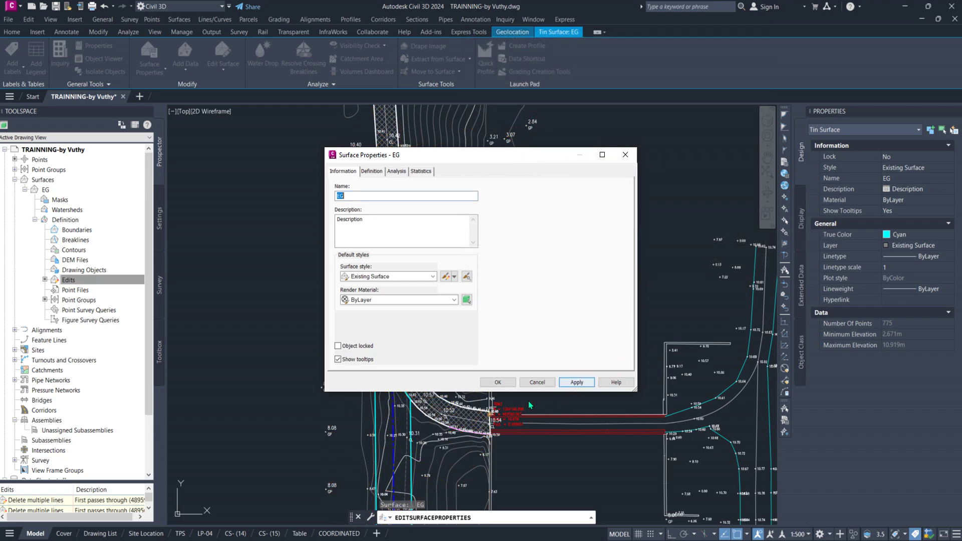
pyautogui.click(499, 383)
# Deselect EG and examine its contours around the road bend, the red crossing and the stretch to the south.
pyautogui.scroll(-10, 417, 311)
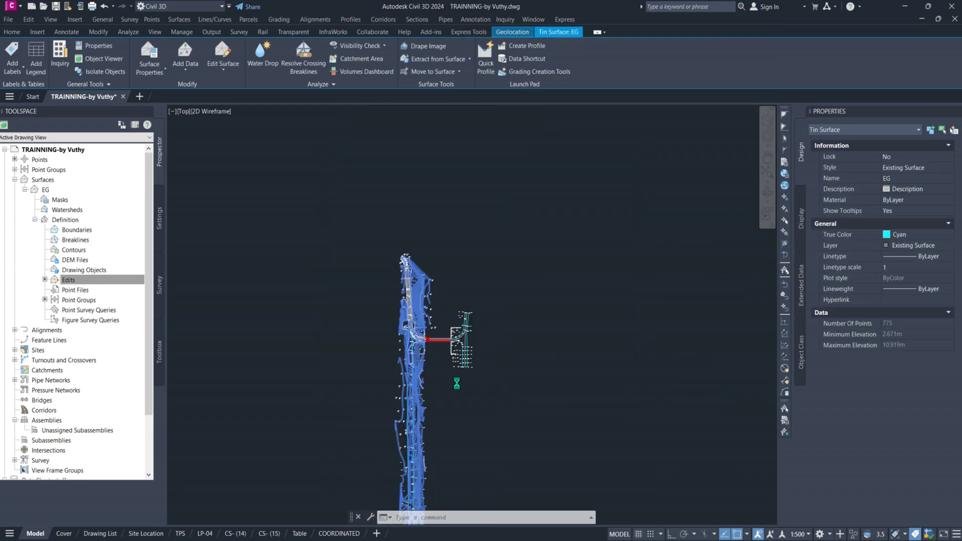
pyautogui.scroll(6, 444, 331)
pyautogui.press('Escape')
pyautogui.scroll(2, 449, 361)
pyautogui.scroll(4, 451, 384)
pyautogui.moveTo(451, 384); pyautogui.dragTo(454, 184, button='middle')
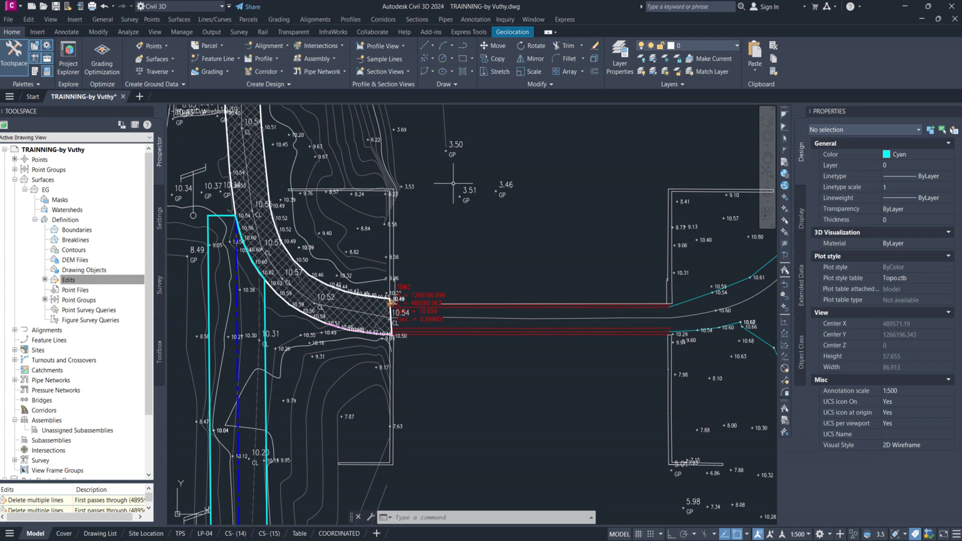
pyautogui.scroll(-2, 462, 245)
pyautogui.moveTo(461, 446); pyautogui.dragTo(457, 182, button='middle')
pyautogui.scroll(-5, 457, 182)
pyautogui.moveTo(463, 328); pyautogui.dragTo(468, 175, button='middle')
# Examine the contours along the full road corridor and around the start of the hatched pavement near the 9.91 centreline point.
pyautogui.scroll(7, 442, 329)
pyautogui.moveTo(384, 145); pyautogui.dragTo(391, 213, button='middle')
pyautogui.moveTo(373, 256); pyautogui.dragTo(376, 329, button='middle')
pyautogui.moveTo(367, 215); pyautogui.dragTo(364, 357, button='middle')
pyautogui.moveTo(371, 175)
pyautogui.mouseDown(button='middle')
pyautogui.moveTo(360, 370)
pyautogui.moveTo(350, 343)
pyautogui.mouseUp(button='middle')
pyautogui.scroll(6, 369, 210)
pyautogui.scroll(-8, 370, 211)
pyautogui.moveTo(373, 163); pyautogui.dragTo(387, 325, button='middle')
pyautogui.scroll(6, 380, 214)
pyautogui.scroll(-2, 380, 211)
pyautogui.moveTo(383, 210); pyautogui.dragTo(376, 382, button='middle')
pyautogui.scroll(2, 395, 241)
pyautogui.scroll(-4, 383, 279)
pyautogui.moveTo(397, 333); pyautogui.dragTo(430, 156, button='middle')
pyautogui.scroll(-5, 430, 157)
pyautogui.scroll(9, 444, 429)
pyautogui.moveTo(448, 428)
pyautogui.mouseDown(button='middle')
pyautogui.moveTo(418, 312)
pyautogui.moveTo(382, 312)
pyautogui.mouseUp(button='middle')
pyautogui.moveTo(479, 326); pyautogui.dragTo(471, 383, button='middle')
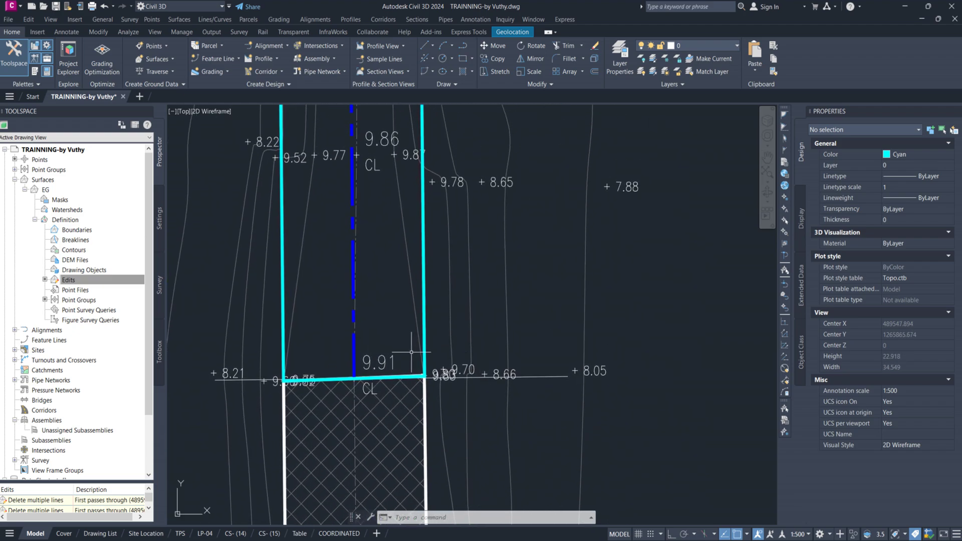
pyautogui.scroll(-10, 413, 339)
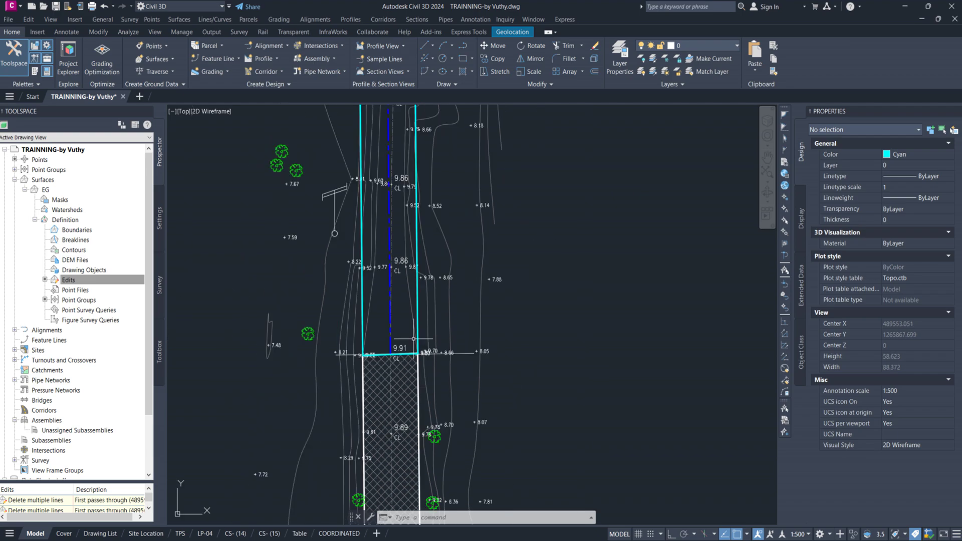
# Examine the contours from the hatched pavement up to the red crossing, along the corridor, and beside the road just south of the crossing.
pyautogui.moveTo(430, 247); pyautogui.dragTo(420, 328, button='middle')
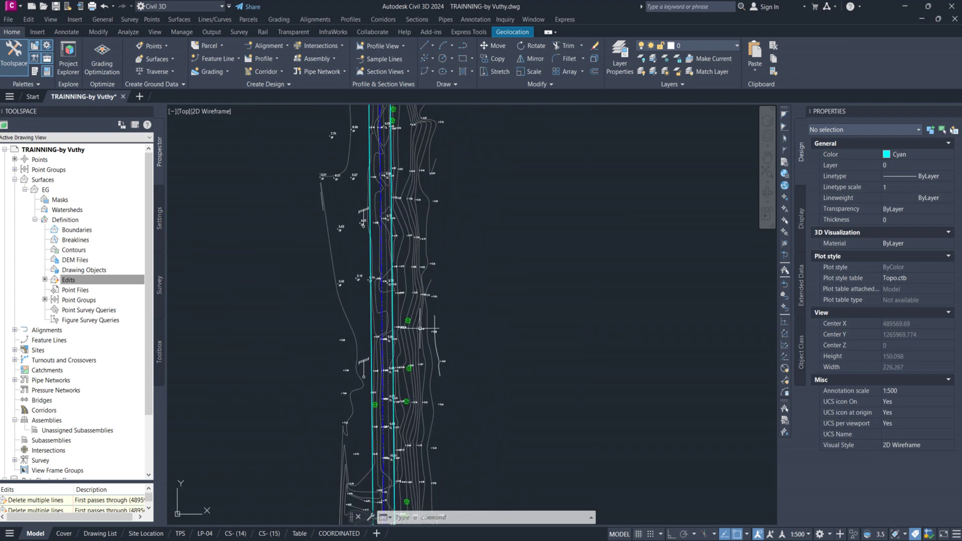
pyautogui.scroll(-4, 420, 329)
pyautogui.moveTo(469, 239); pyautogui.dragTo(466, 326, button='middle')
pyautogui.scroll(6, 428, 170)
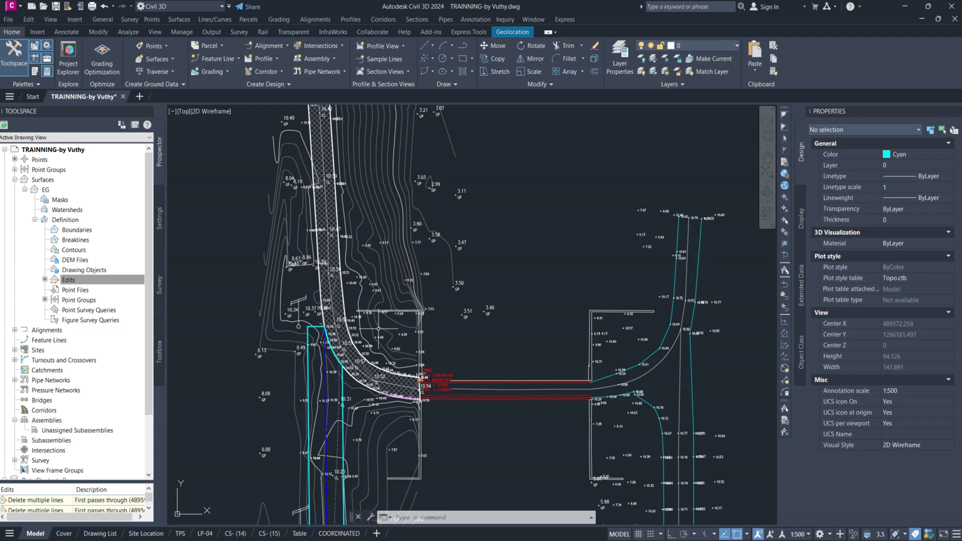
pyautogui.moveTo(381, 311); pyautogui.dragTo(400, 156, button='middle')
pyautogui.moveTo(458, 416); pyautogui.dragTo(500, 207, button='middle')
pyautogui.scroll(-1, 496, 382)
pyautogui.moveTo(497, 383); pyautogui.dragTo(491, 191, button='middle')
pyautogui.scroll(-1, 491, 191)
pyautogui.moveTo(478, 431); pyautogui.dragTo(476, 198, button='middle')
pyautogui.scroll(2, 472, 334)
pyautogui.scroll(-3, 460, 374)
pyautogui.moveTo(498, 256)
pyautogui.mouseDown(button='middle')
pyautogui.moveTo(462, 378)
pyautogui.moveTo(467, 421)
pyautogui.mouseUp(button='middle')
pyautogui.moveTo(466, 273); pyautogui.dragTo(453, 431, button='middle')
pyautogui.scroll(5, 424, 254)
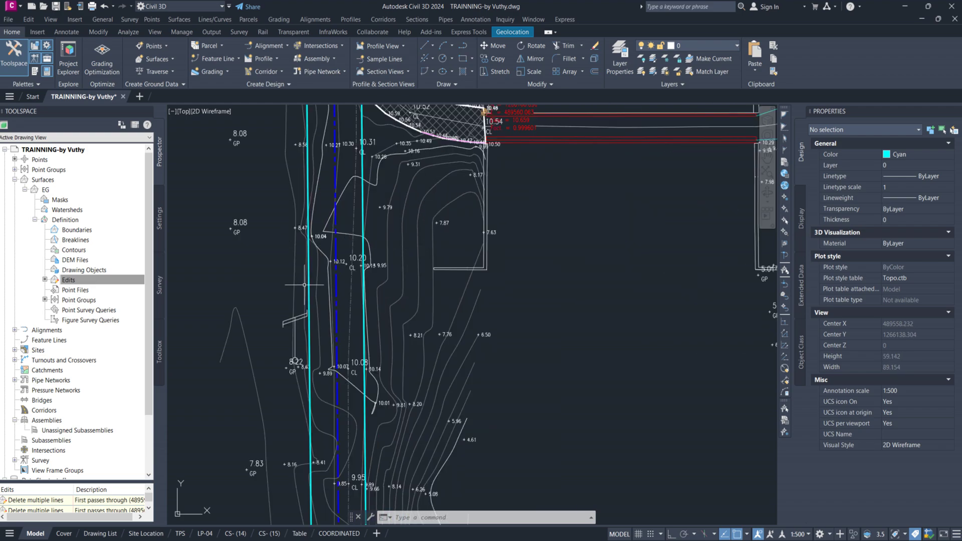
# Examine the contours southward to the start of the hatched pavement, and back up the road to the 9.84 centreline point.
pyautogui.scroll(-4, 380, 188)
pyautogui.moveTo(397, 388); pyautogui.dragTo(410, 207, button='middle')
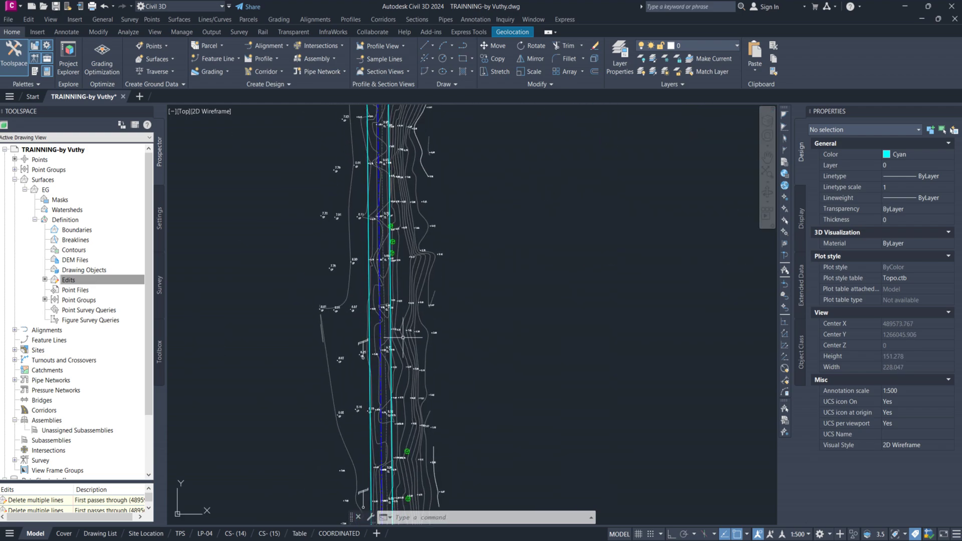
pyautogui.scroll(-4, 424, 265)
pyautogui.moveTo(417, 406); pyautogui.dragTo(419, 291, button='middle')
pyautogui.scroll(6, 414, 291)
pyautogui.moveTo(437, 252); pyautogui.dragTo(406, 421, button='middle')
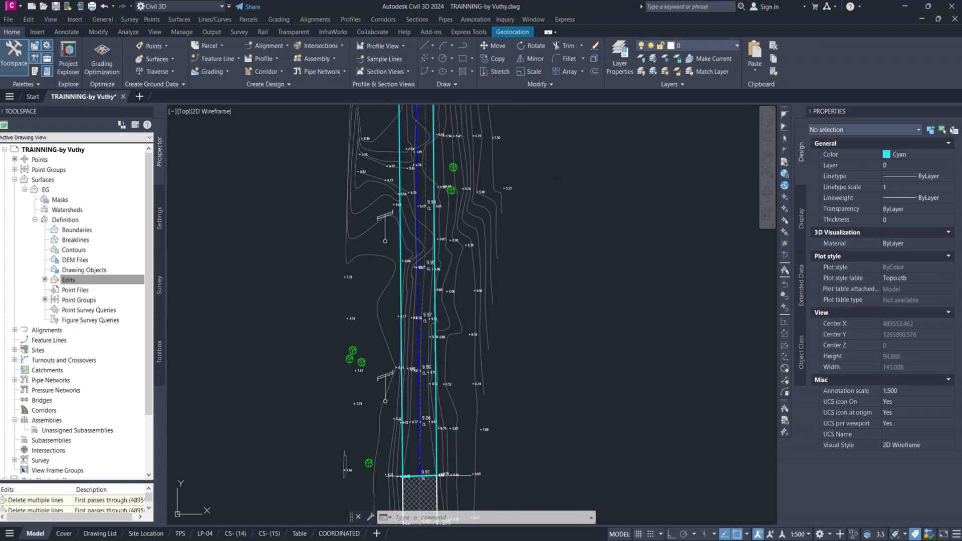
pyautogui.moveTo(409, 148); pyautogui.dragTo(400, 298, button='middle')
pyautogui.moveTo(422, 173); pyautogui.dragTo(405, 278, button='middle')
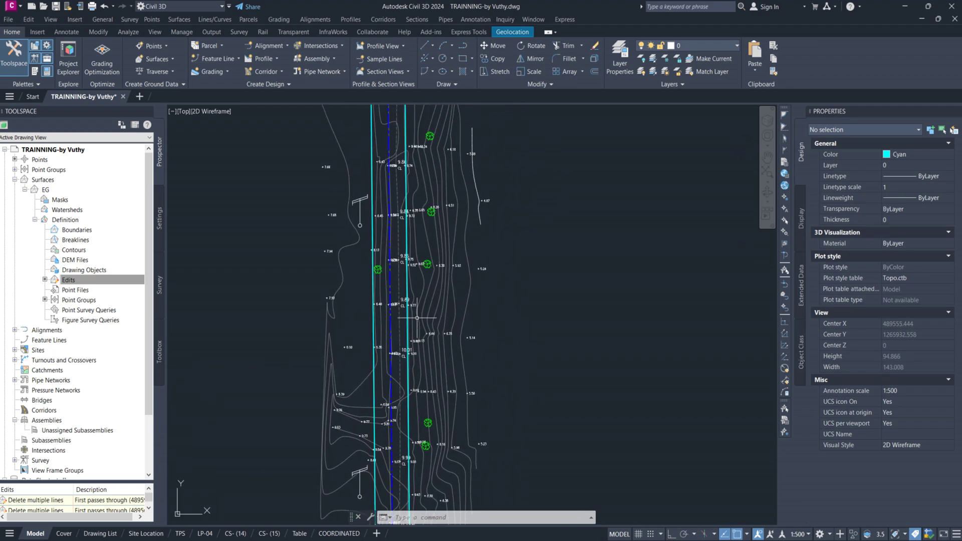
pyautogui.scroll(4, 421, 226)
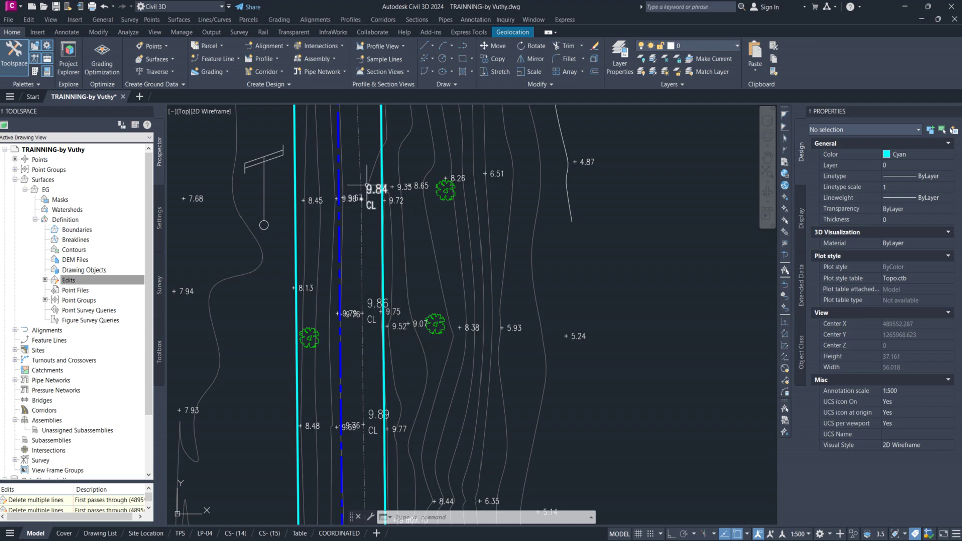